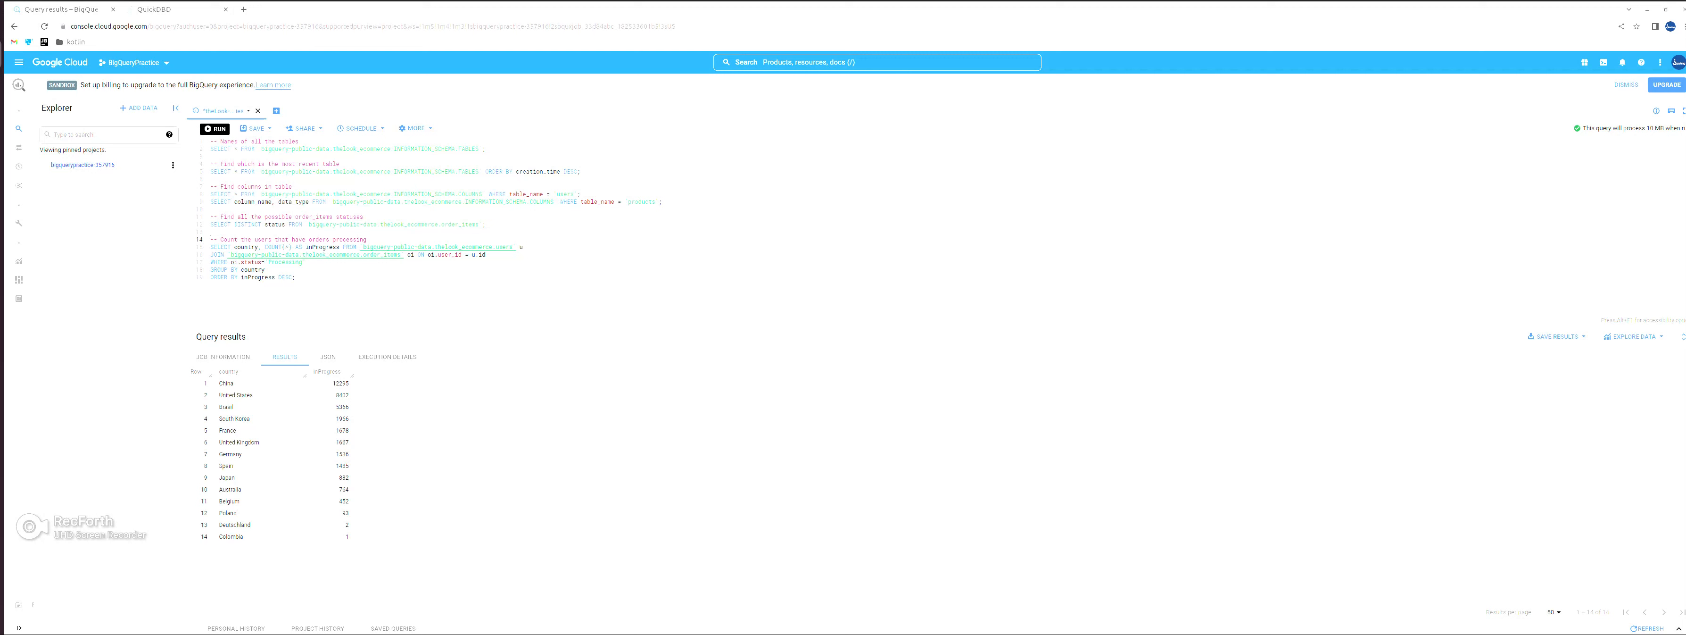
- Check the existing QuickDBD diagram, and run the BigQuery query that lists all tables in the thelook_ecommerce dataset
key(ctrl+Tab)
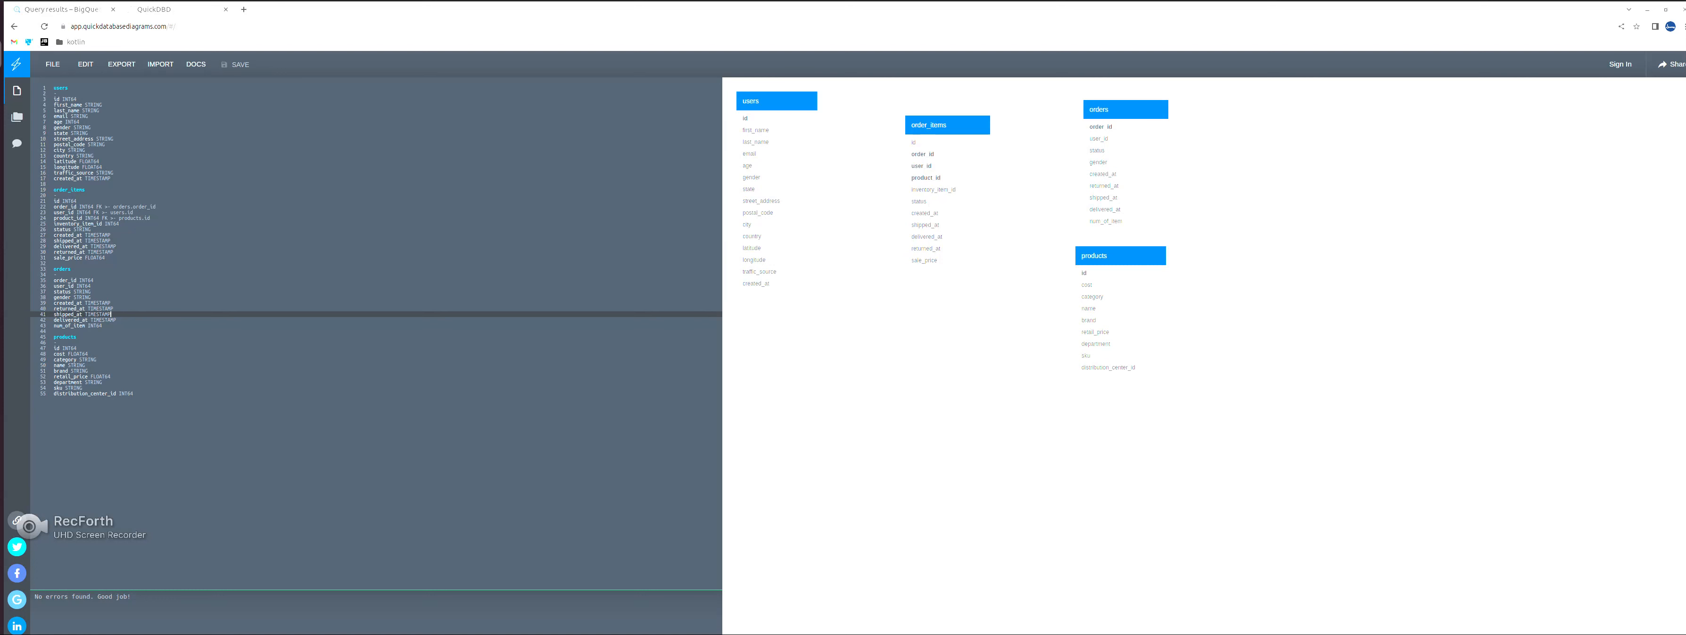
key(ctrl+Tab)
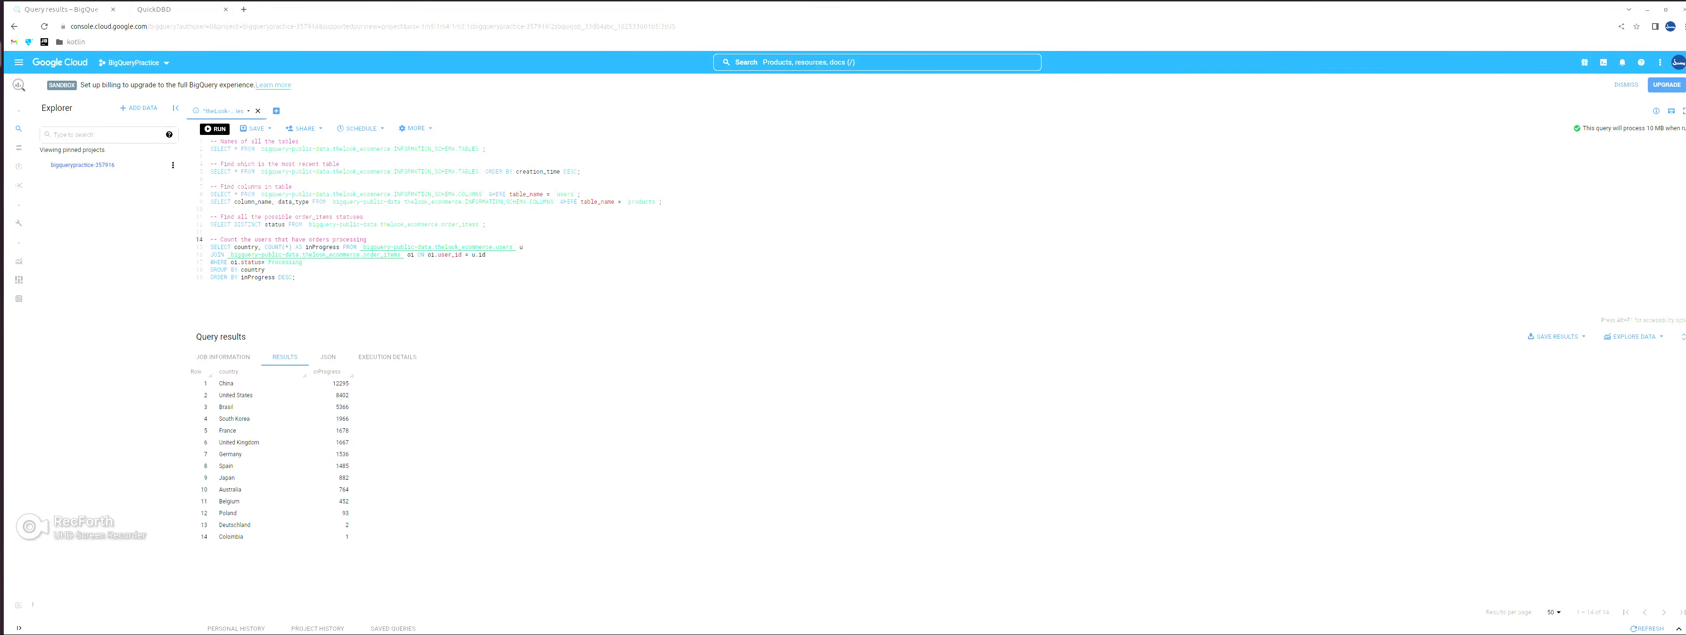
key(ctrl+Tab)
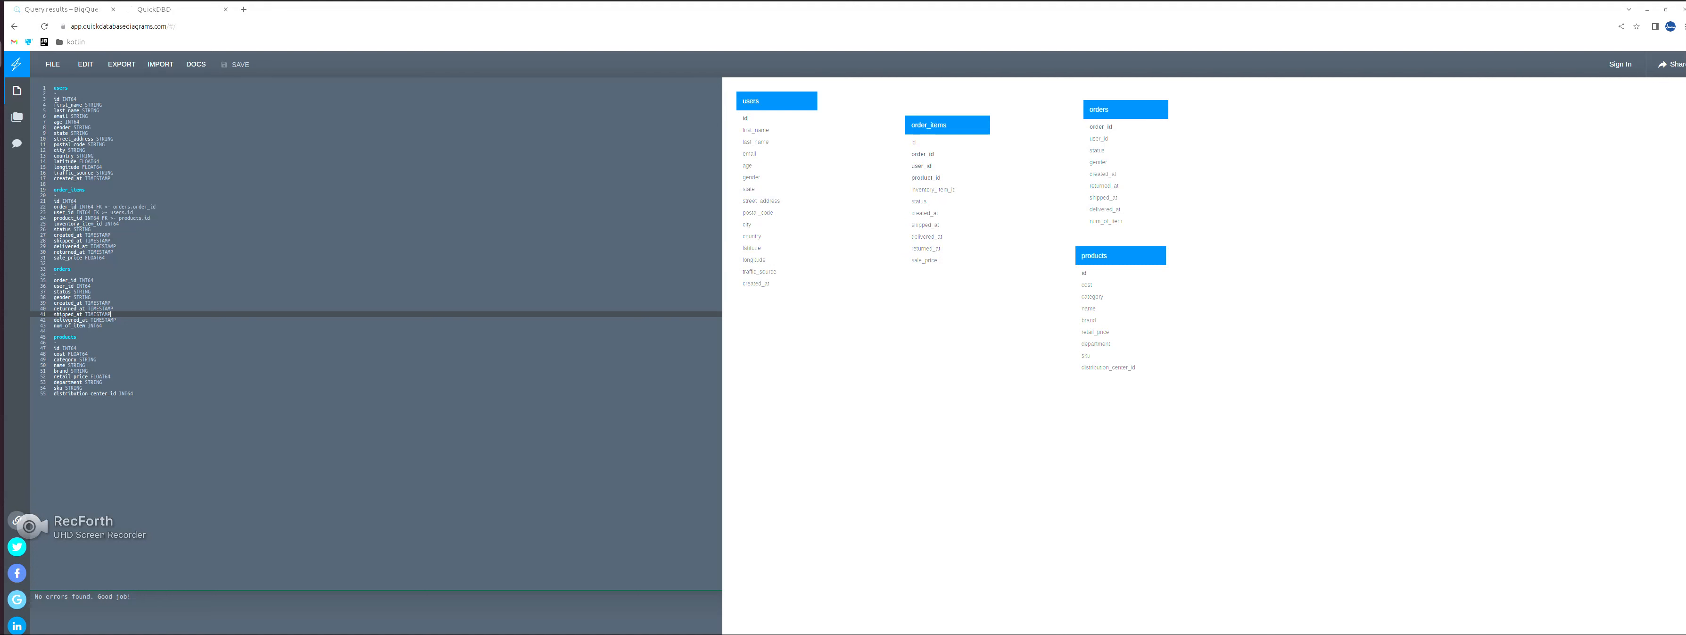
click(62, 9)
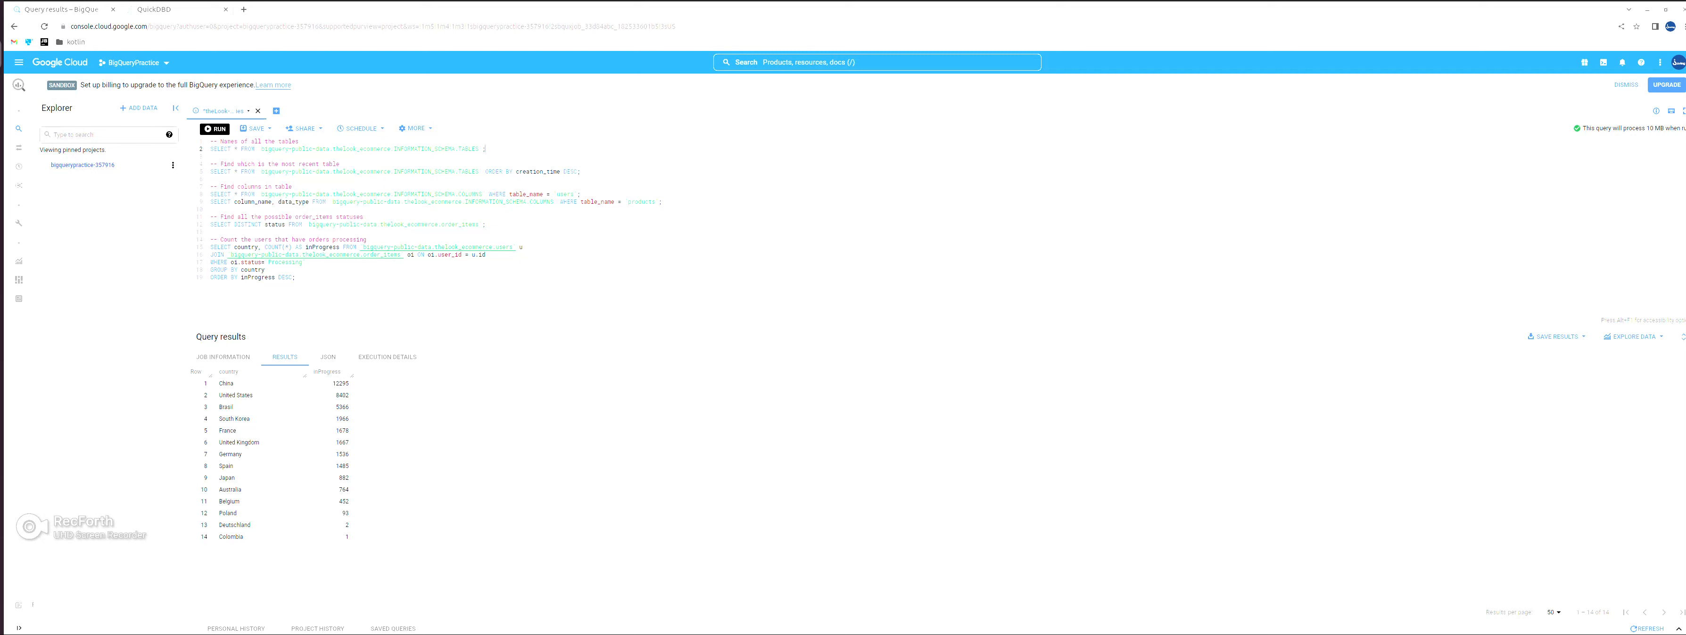
key(ctrl+Return)
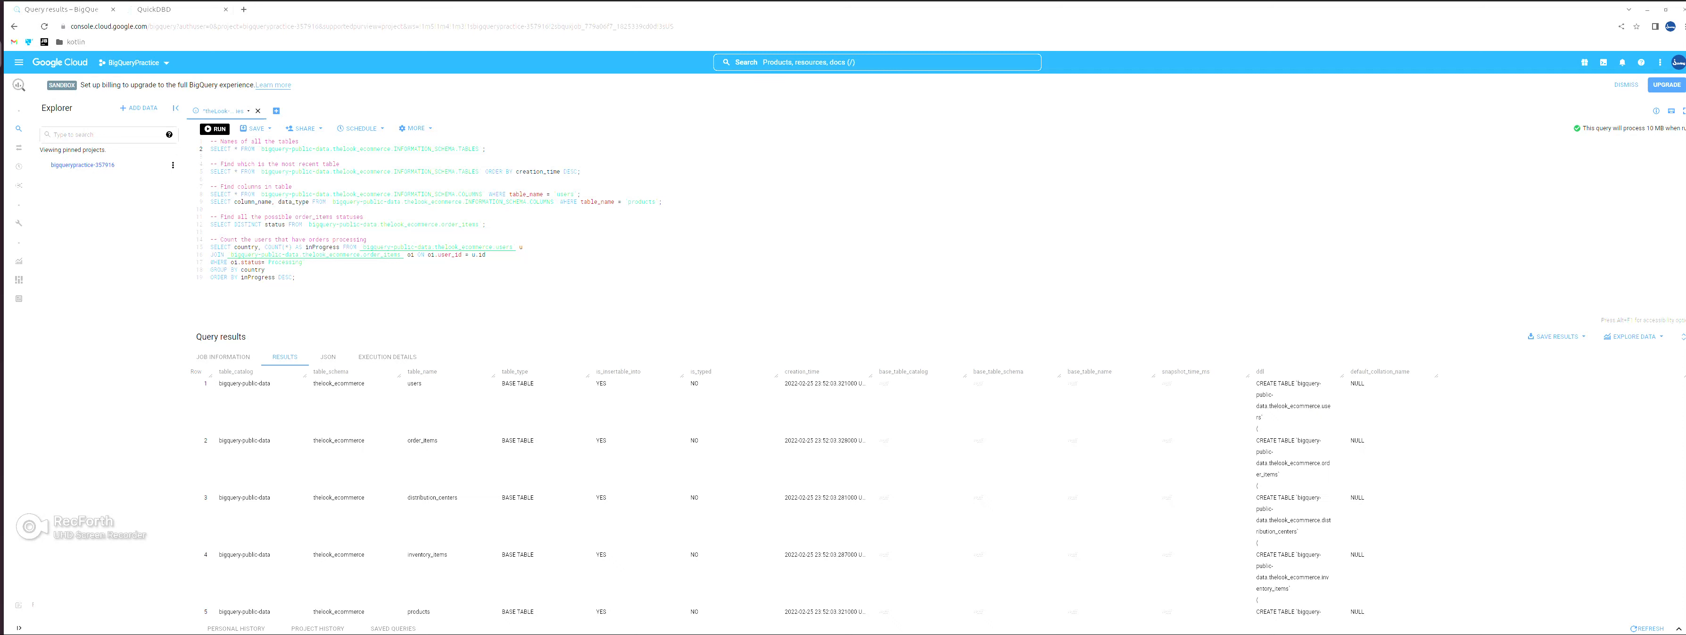
- Change the table_name filter to inventory_items in both of the queries that find columns in a table
drag(448, 554, 407, 554)
key(ctrl+c)
click(573, 194)
key(ctrl+v)
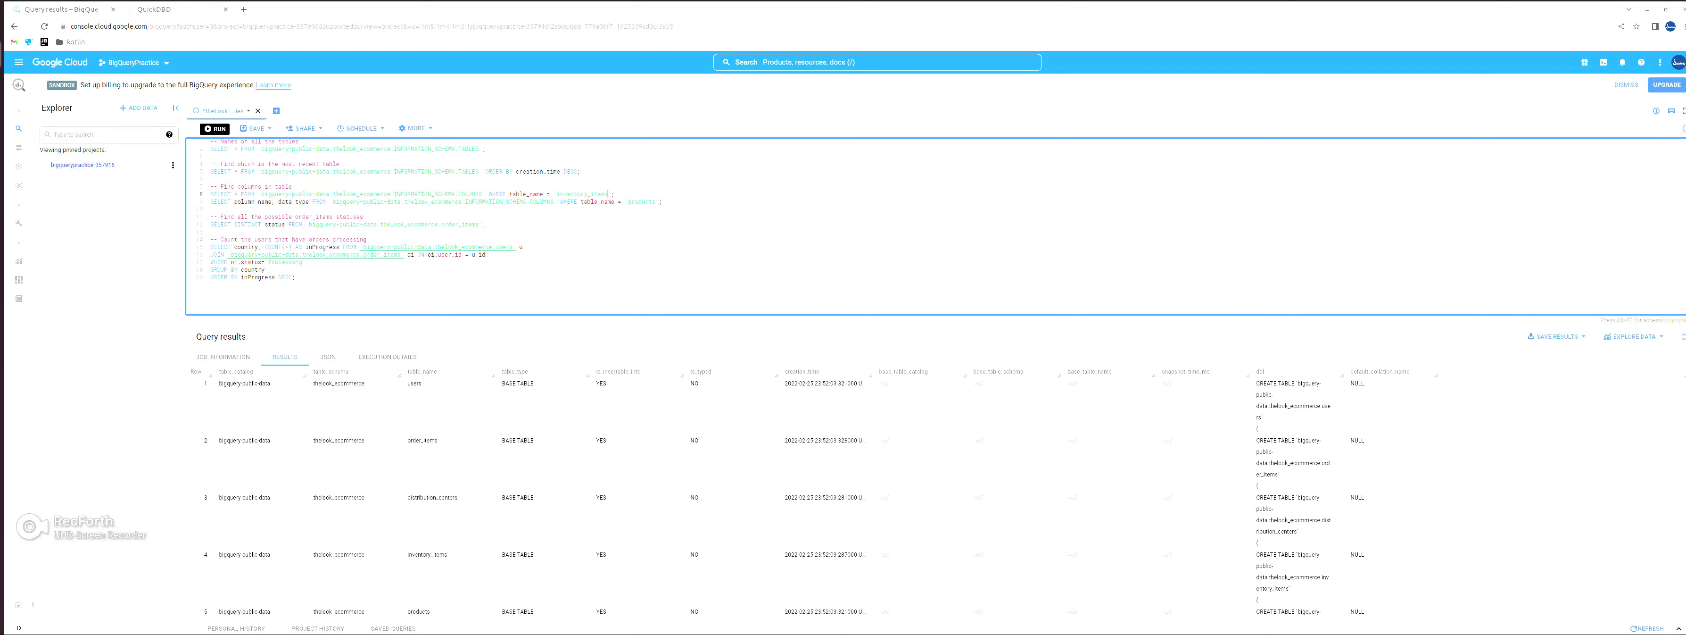
click(655, 201)
key(ctrl+v)
click(615, 195)
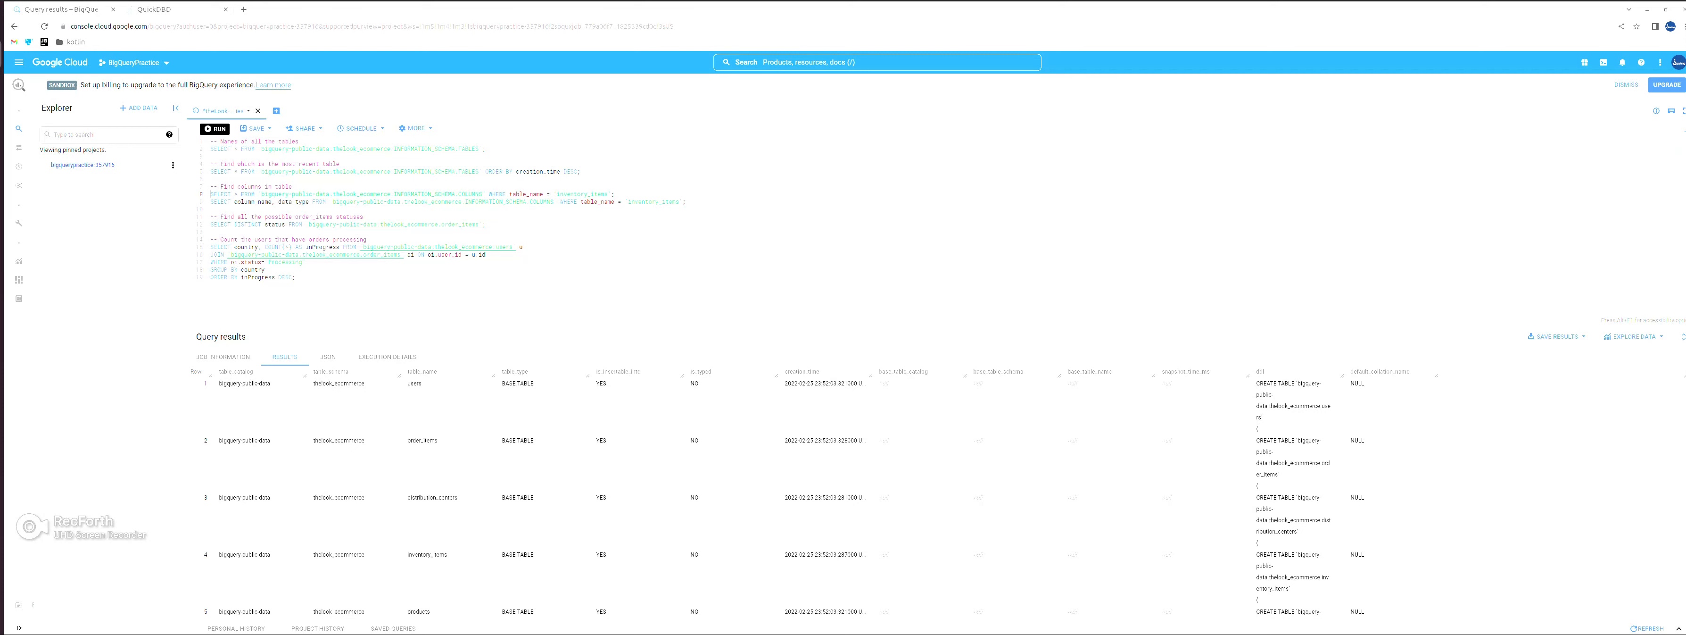
- Run both inventory_items column queries and copy the resulting column names and data types to the clipboard
key(ctrl+Return)
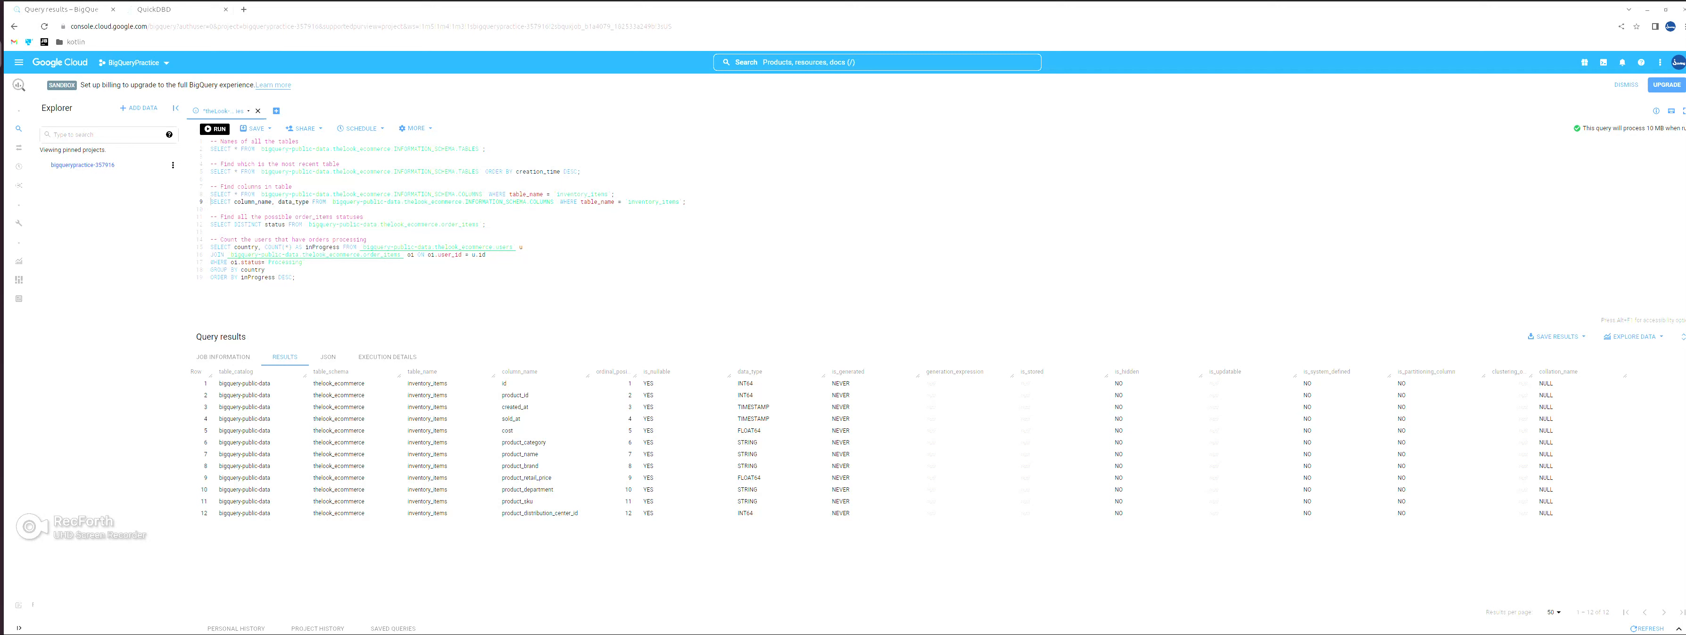
key(ctrl+Return)
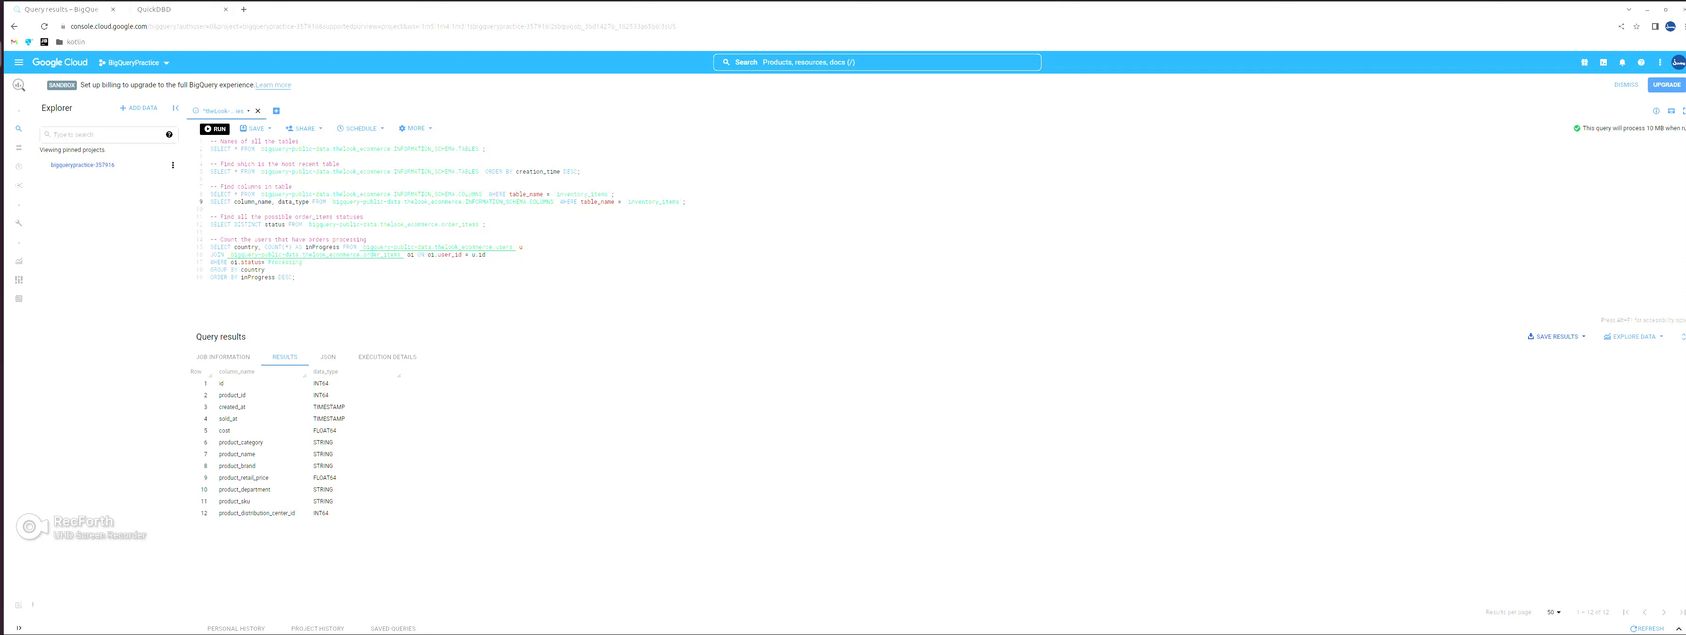
click(1556, 336)
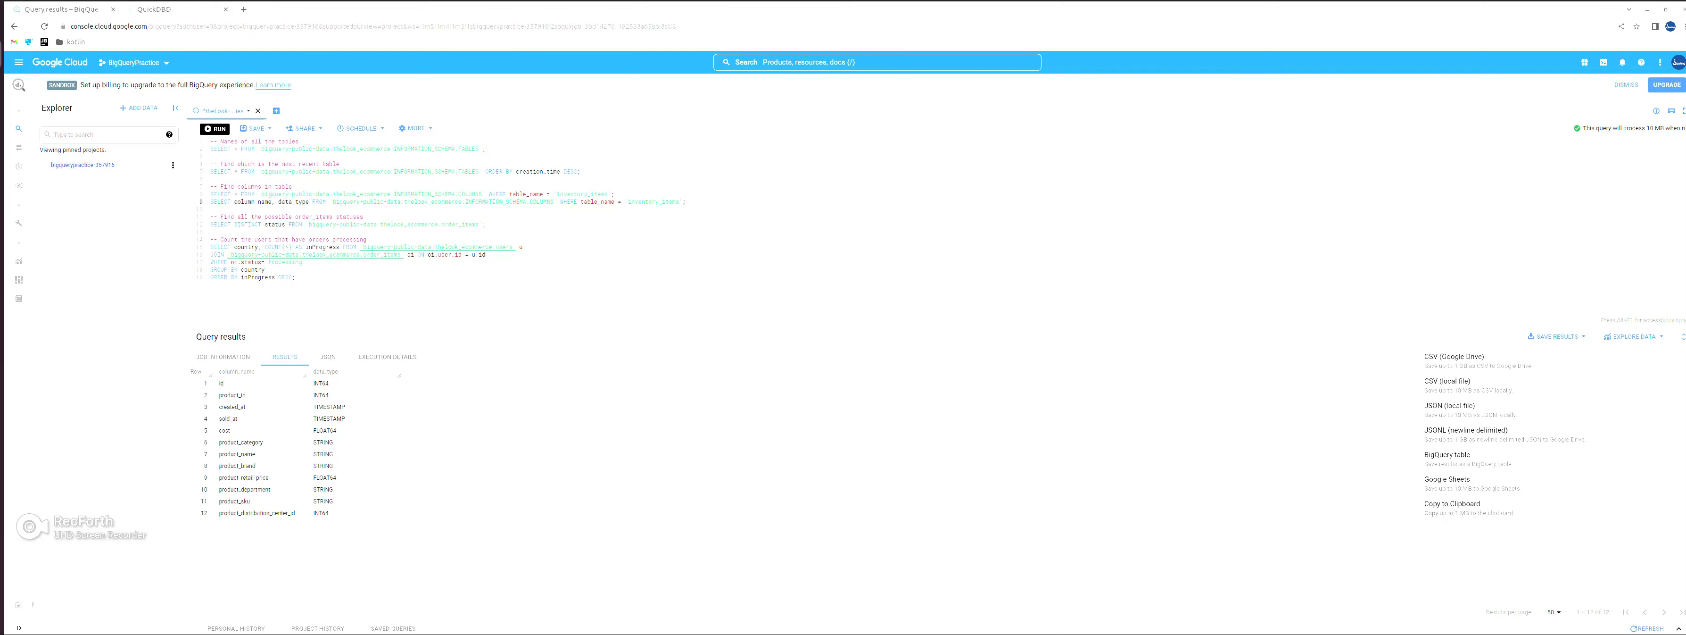
click(1452, 504)
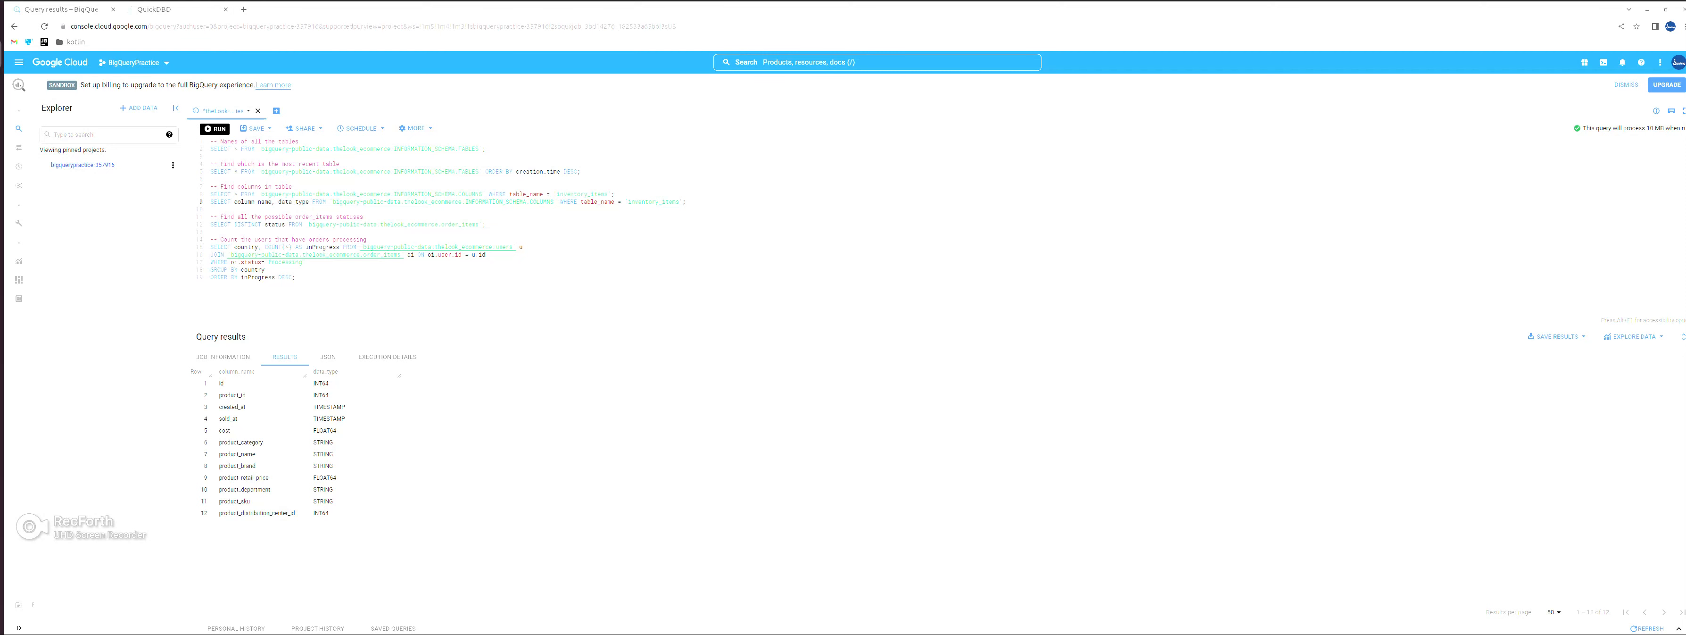
- Switch to QuickDBD and paste the copied column list below the products table definition, leaving a blank line between them
key(ctrl+Tab)
click(83, 388)
key(Down)
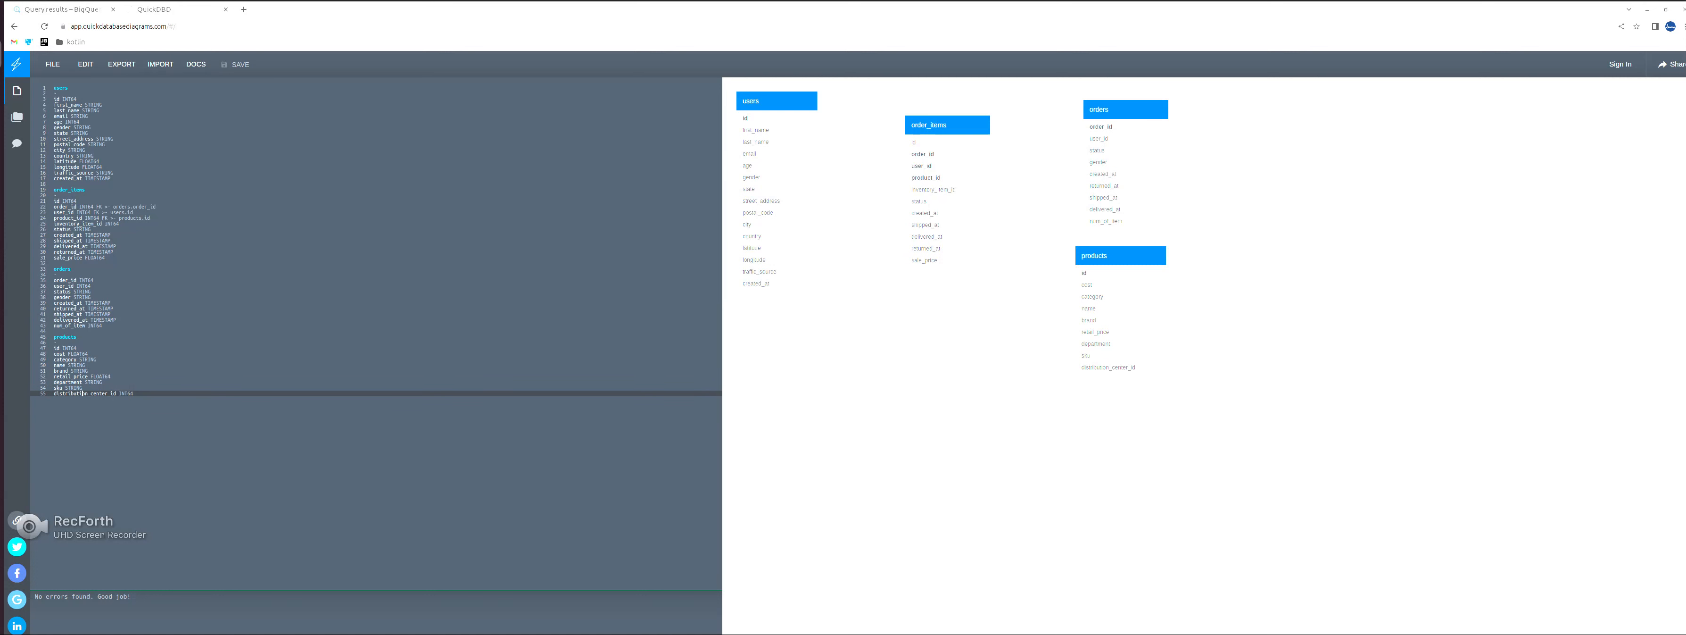
key(Return)
key(Return)
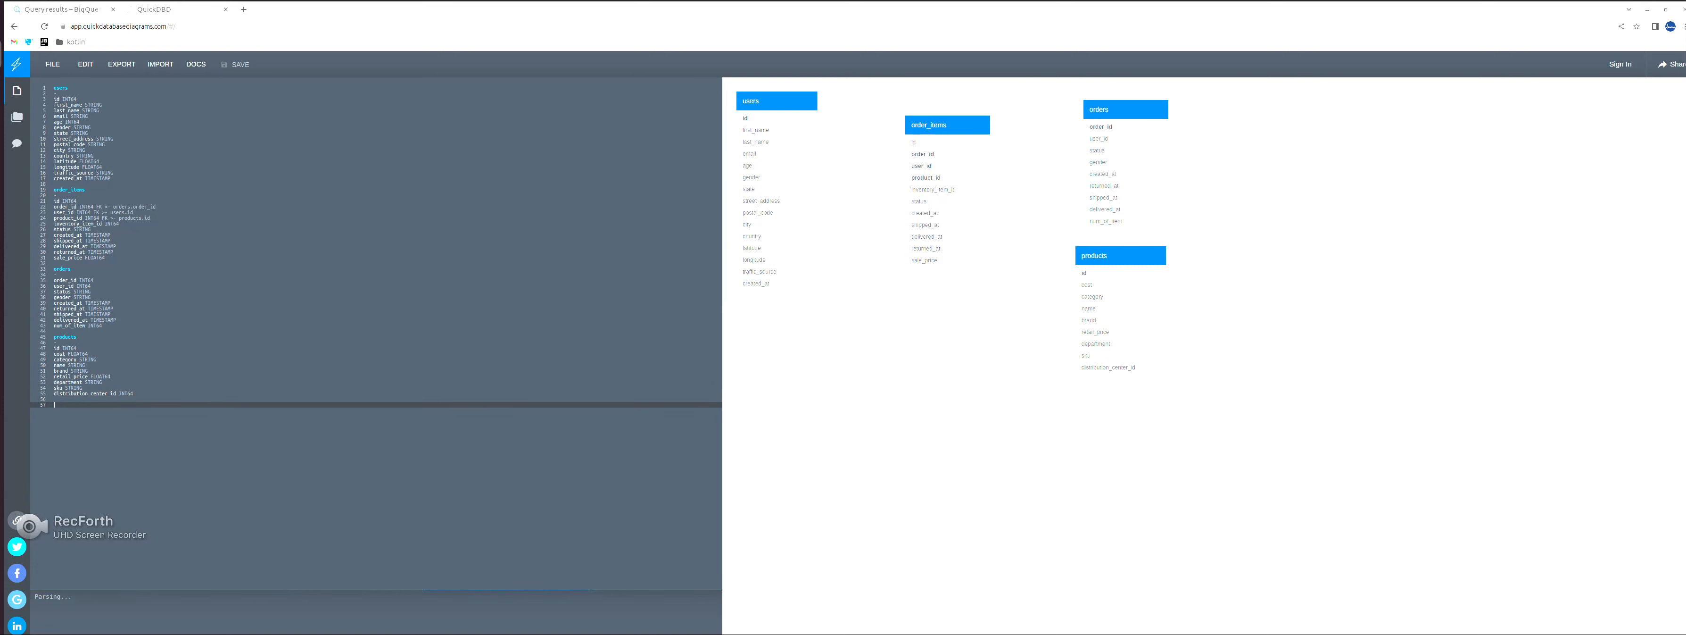
text(column_name	data_type id	INT64 product_id	INT64 created_at	TIMESTAMP sold_at	TIMESTAMP cost	FLOAT64 product_category	STRING product_name	STRING product_brand	STRING product_retail_price	FLOAT64 product_department	STRING product_sku	STRING product_distribution_center_id	INT64)
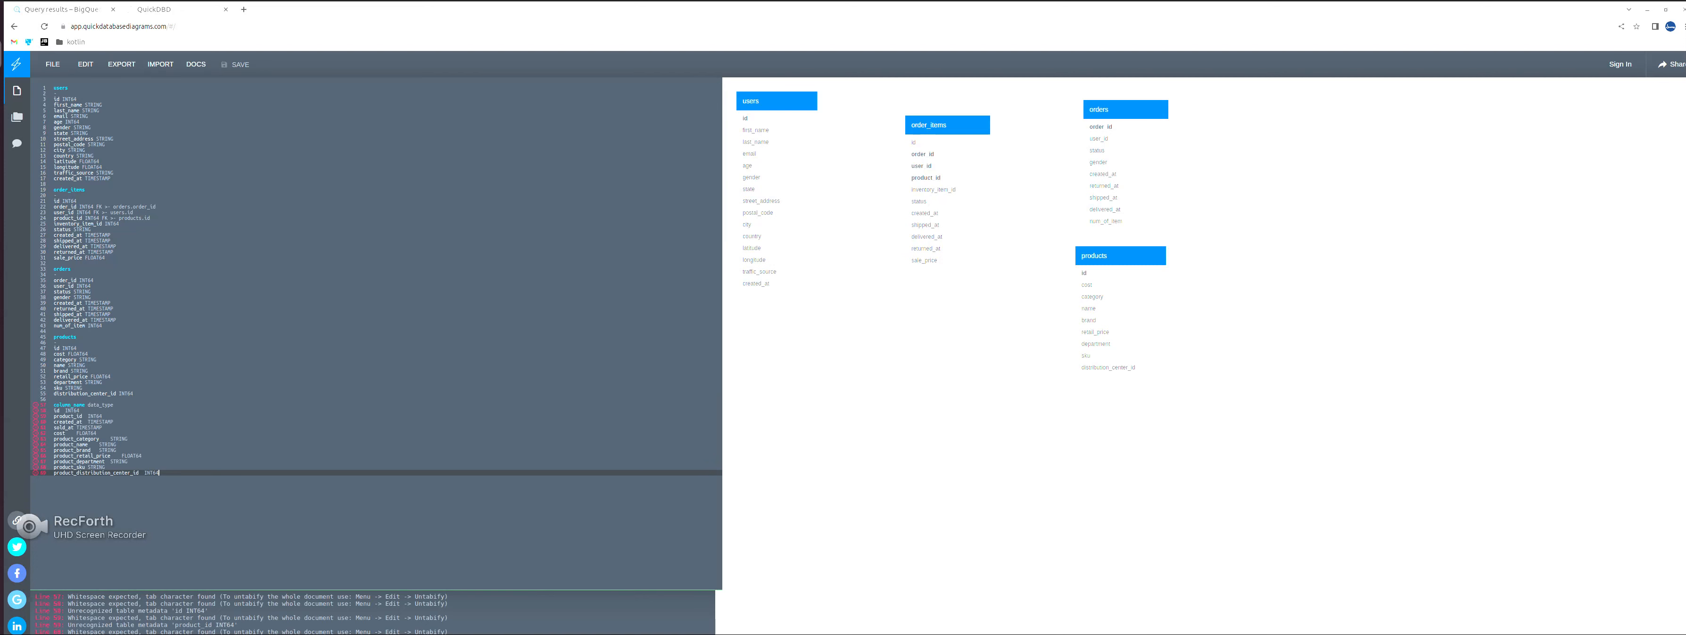
- Replace the pasted column_name data_type header line with the table name inventory_items and a separator line beneath it
key(Up)
key(Up)
key(Up)
key(Up)
key(Up)
key(Up)
key(Up)
key(Up)
key(Up)
key(Up)
key(Up)
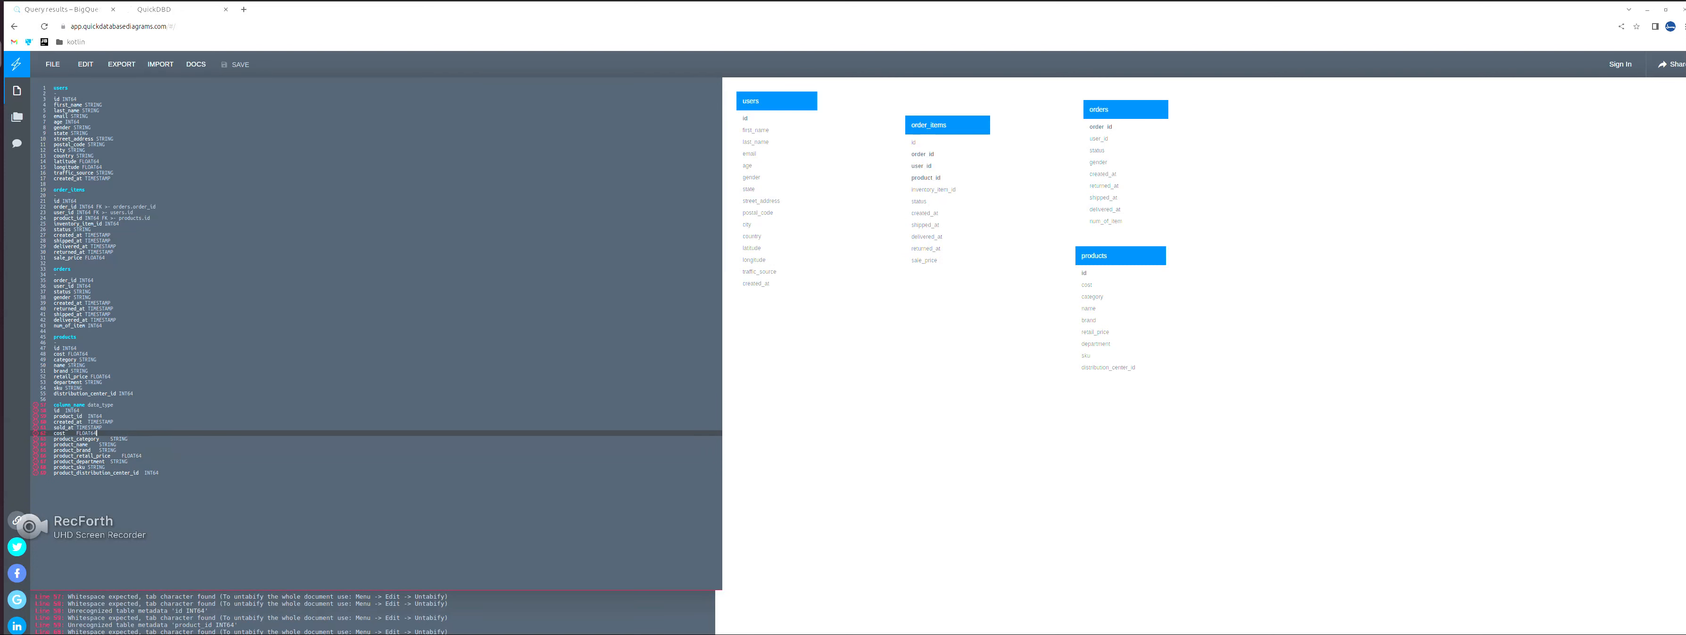
key(Up)
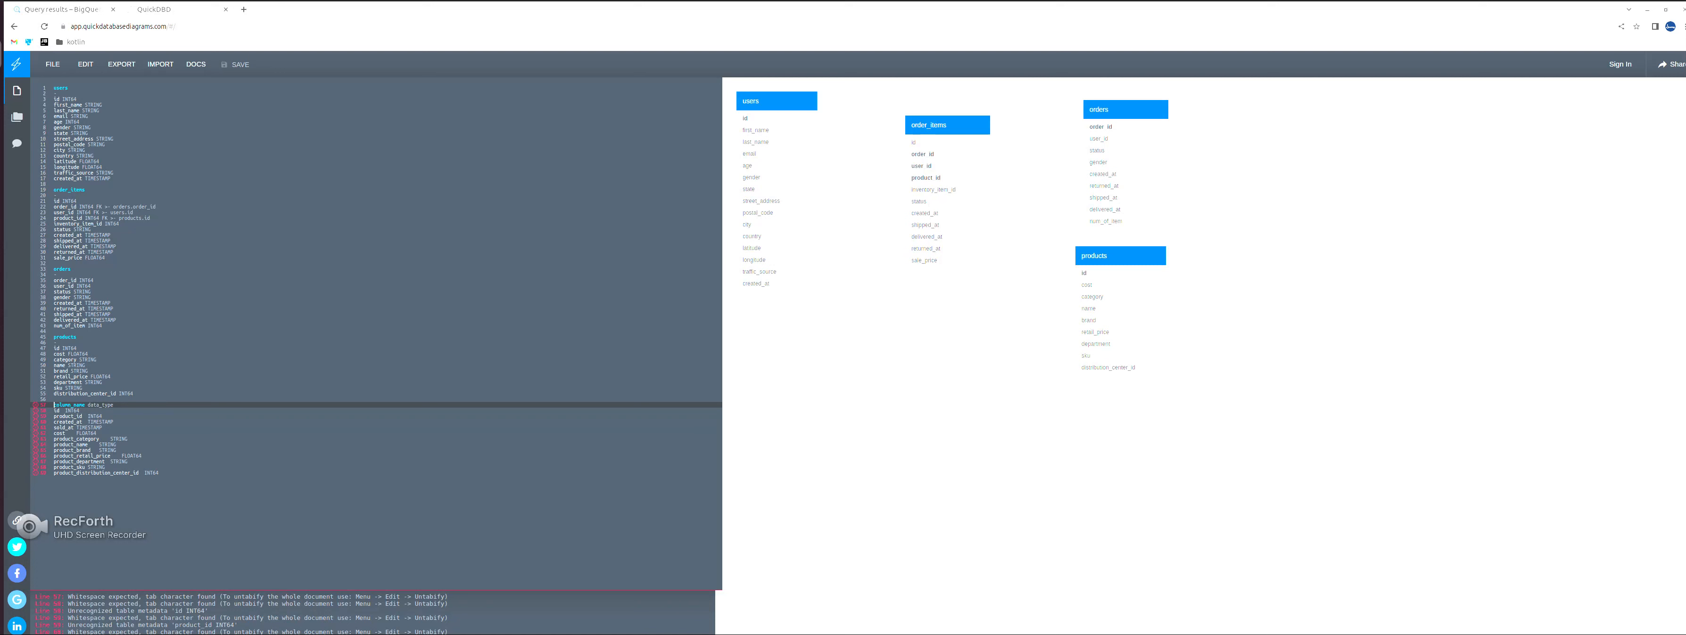
key(shift+End)
key(BackSpace)
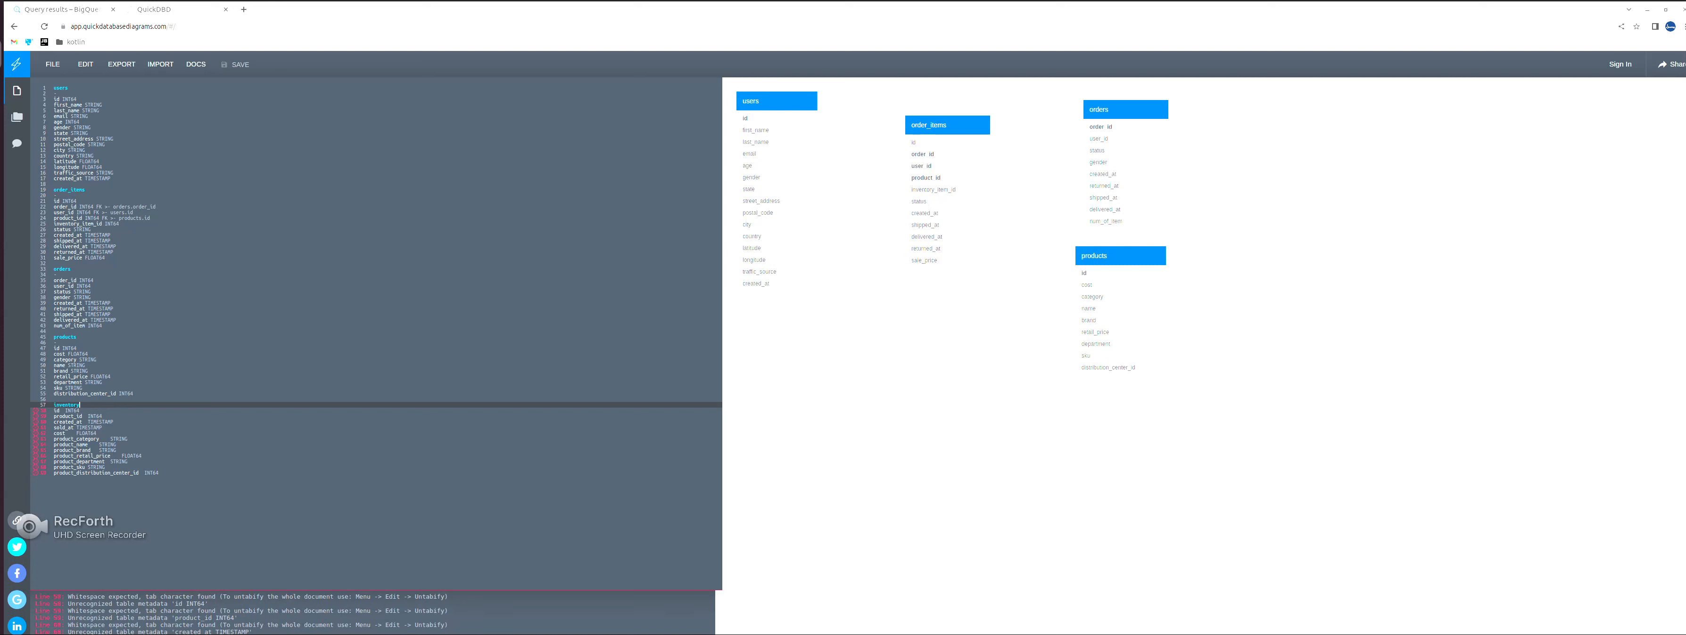
key(Return)
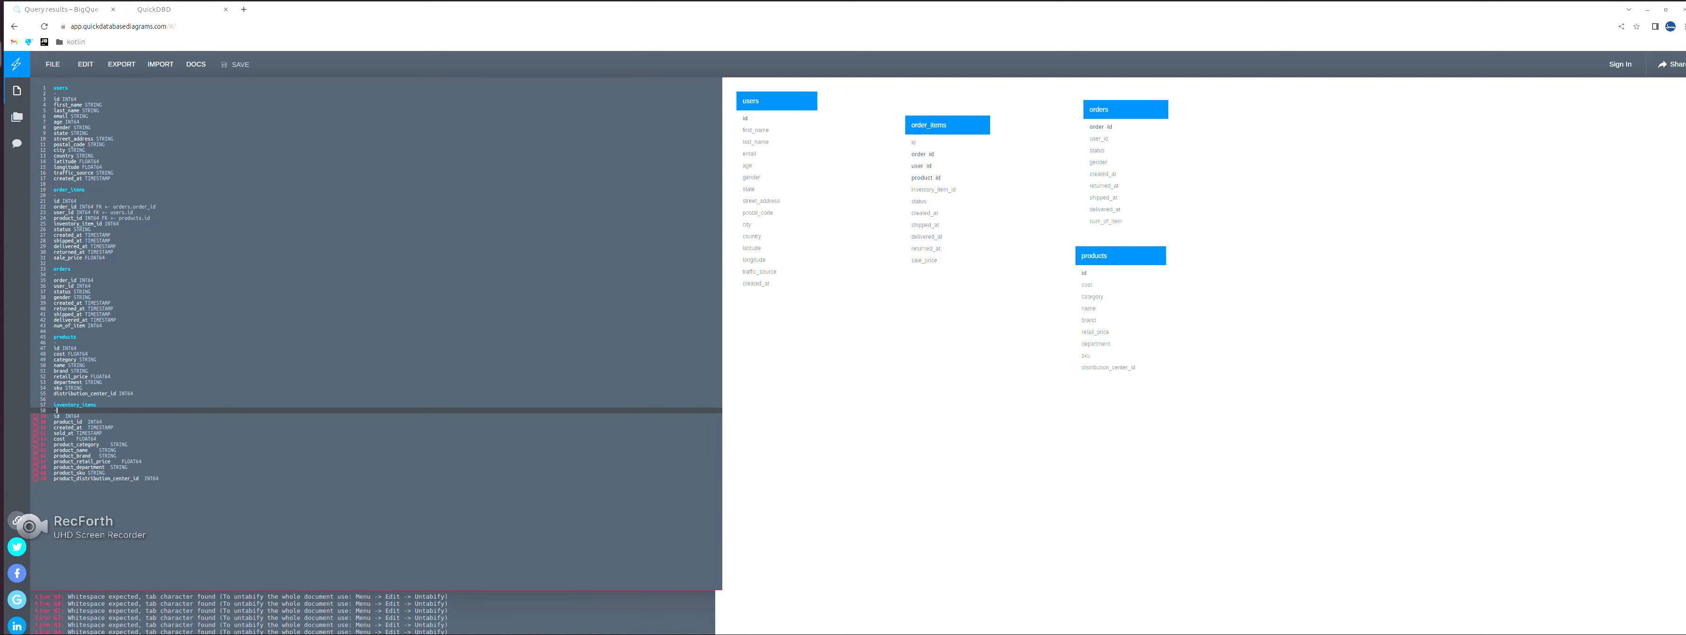
- Untabify the whole document and make inventory_item_id in order_items a foreign key to inventory_items.id
click(85, 64)
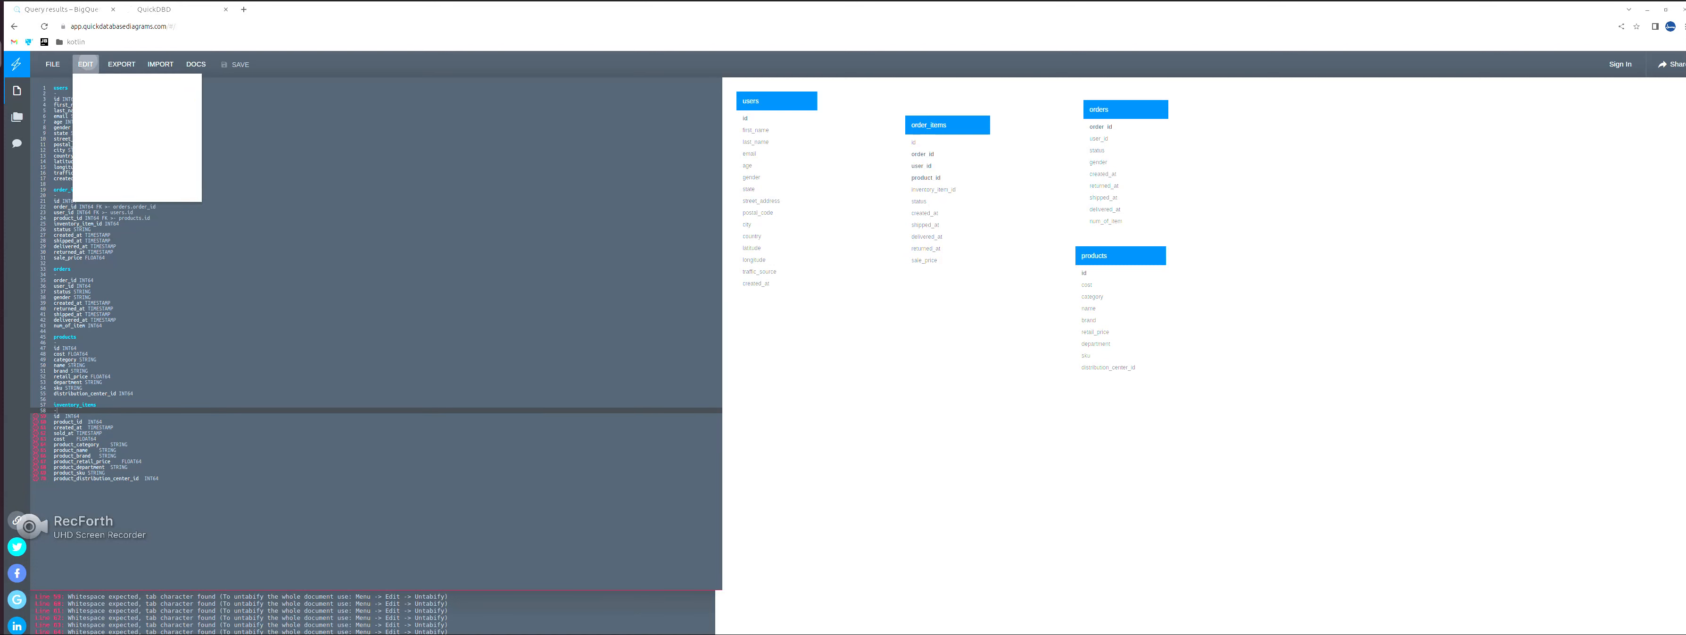
click(114, 118)
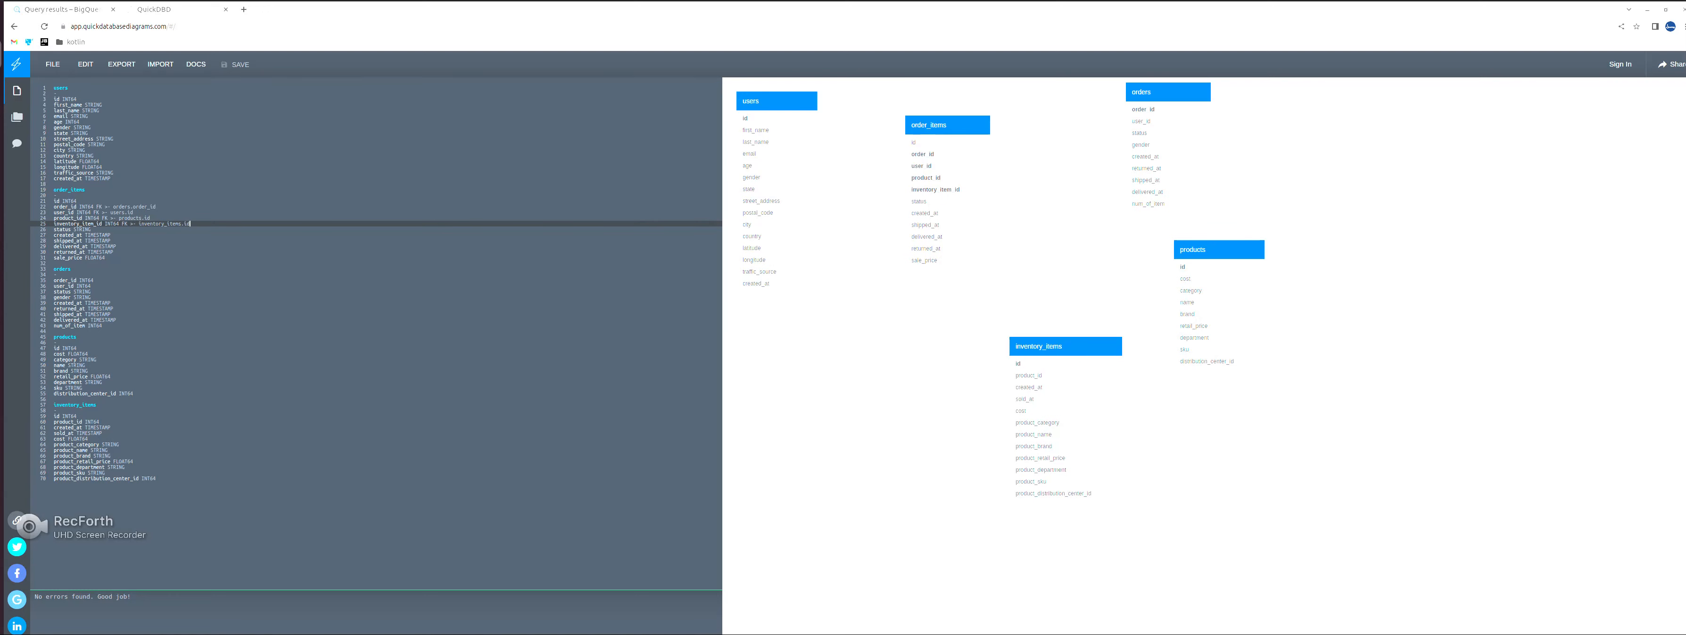
- Spread out the diagram's tables, placing inventory_items below order_items, and make product_id in inventory_items a foreign key to products.id
drag(1065, 346, 1045, 334)
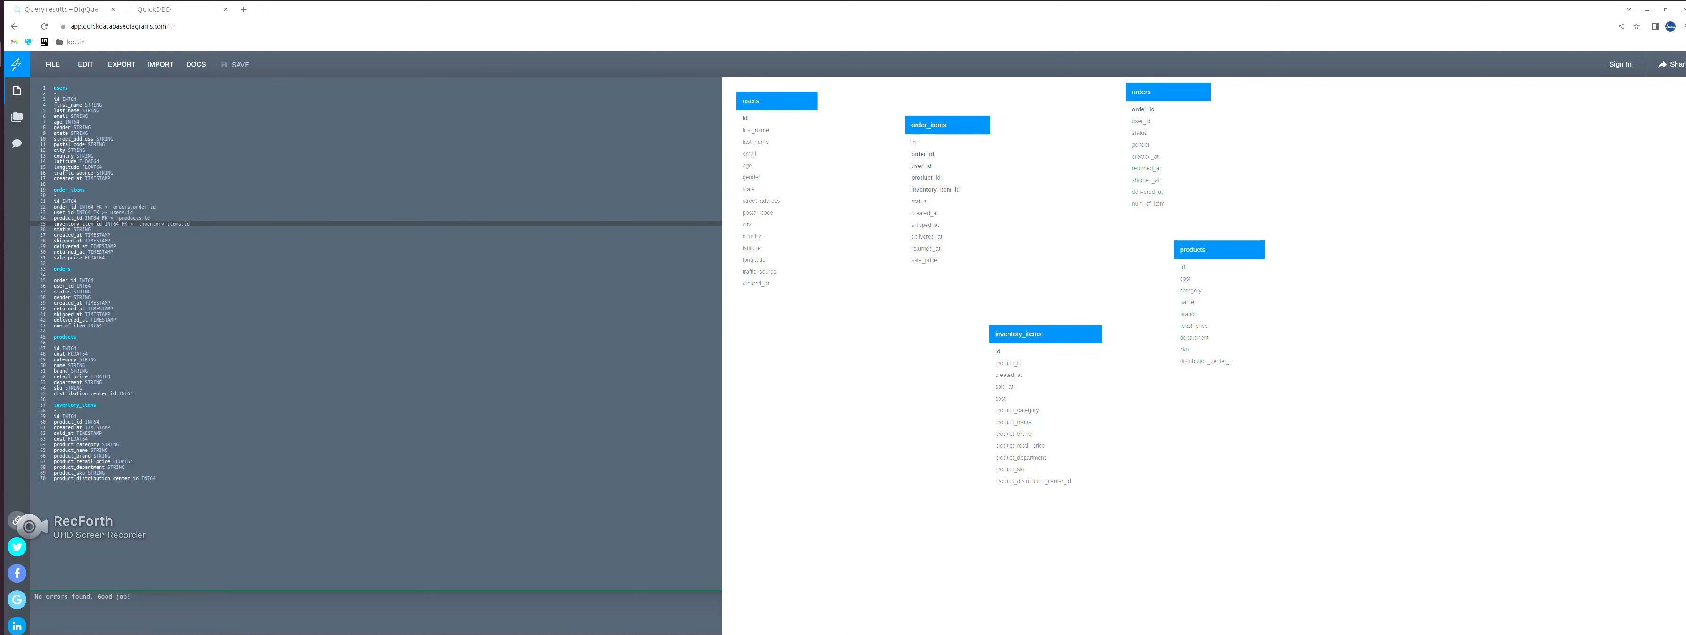
key(shift+Left)
key(shift+Left)
key(shift+Left)
key(shift+Left)
key(shift+Left)
key(shift+Left)
key(shift+Left)
key(shift+Left)
key(shift+Left)
key(shift+Left)
key(shift+Left)
key(shift+Left)
key(shift+Left)
key(shift+Left)
key(shift+Left)
key(shift+Left)
key(shift+Left)
key(shift+Left)
key(shift+Left)
key(shift+Left)
drag(1219, 250, 1192, 279)
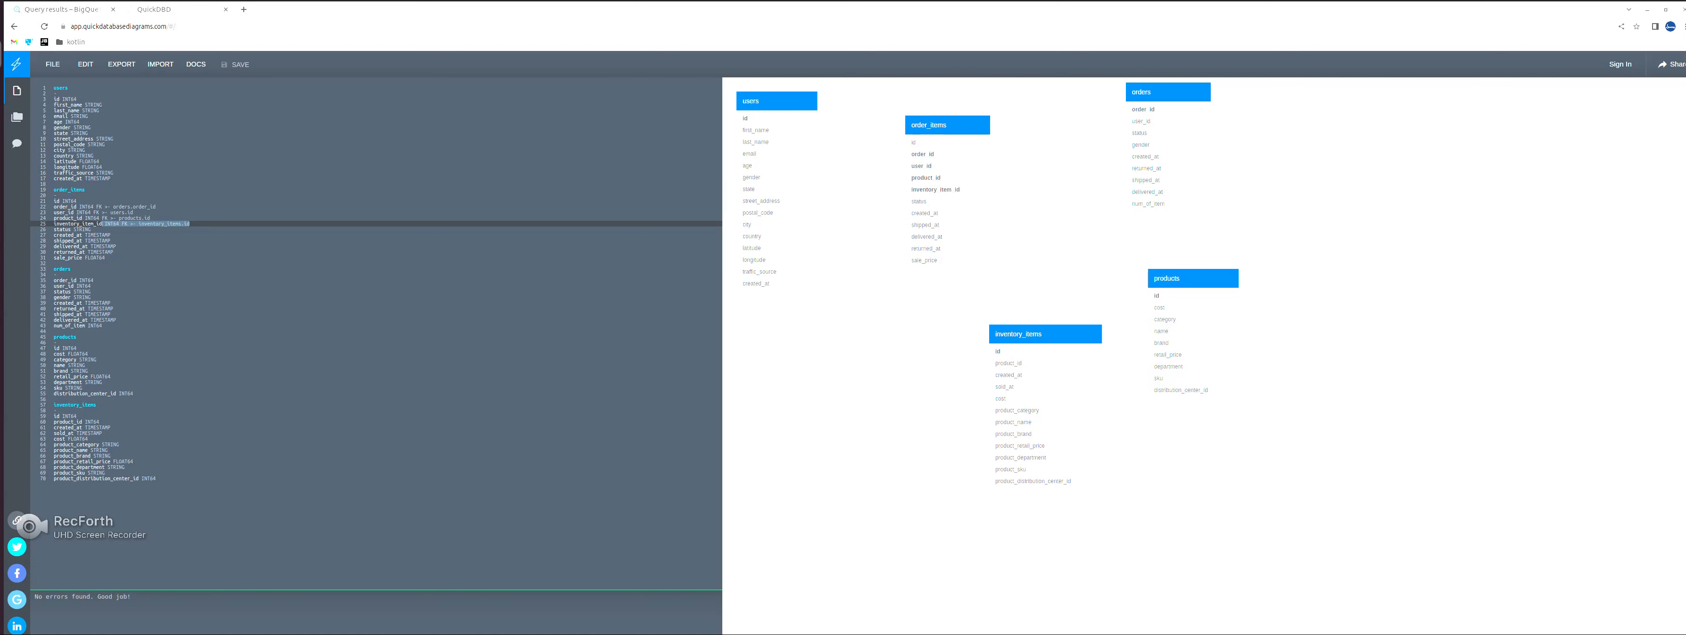
drag(1041, 334, 1050, 354)
drag(1168, 91, 1186, 108)
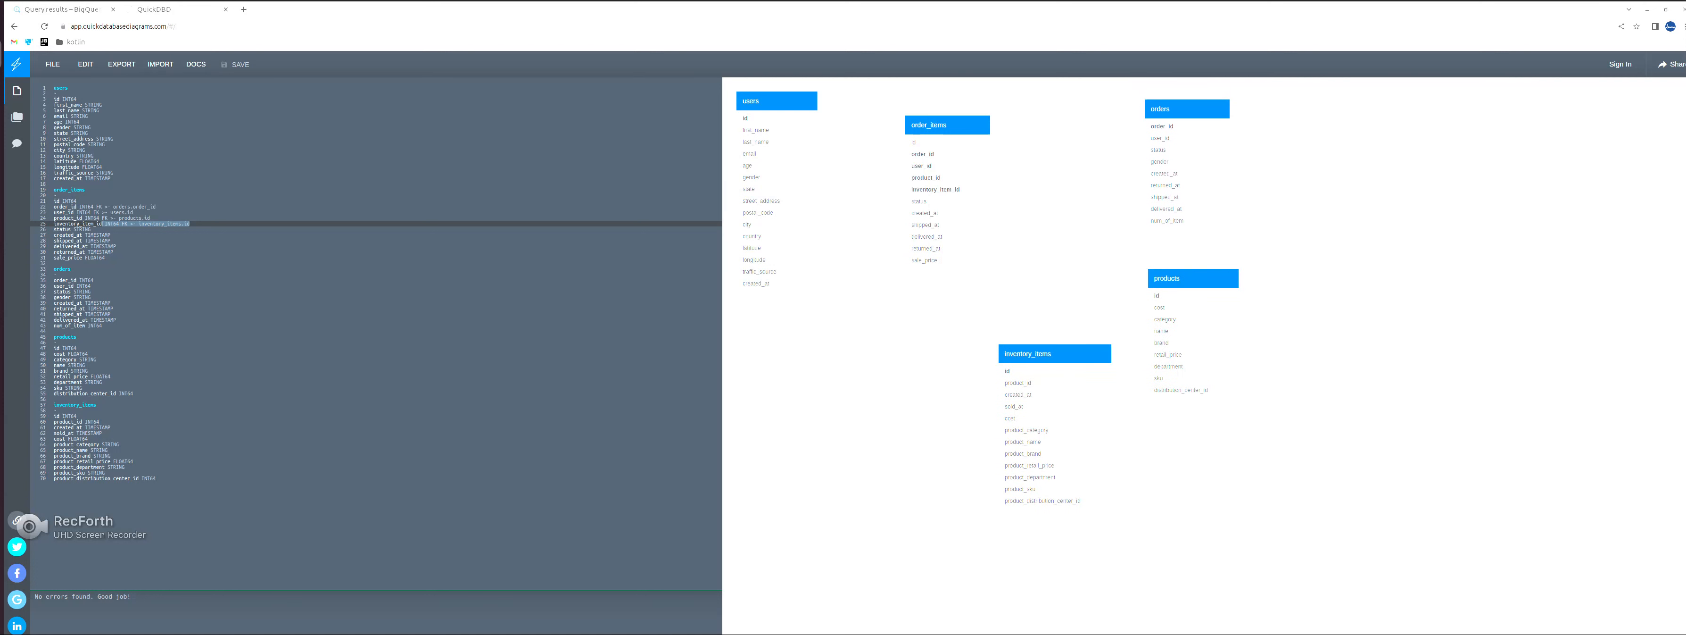
drag(947, 125, 968, 157)
drag(759, 101, 785, 109)
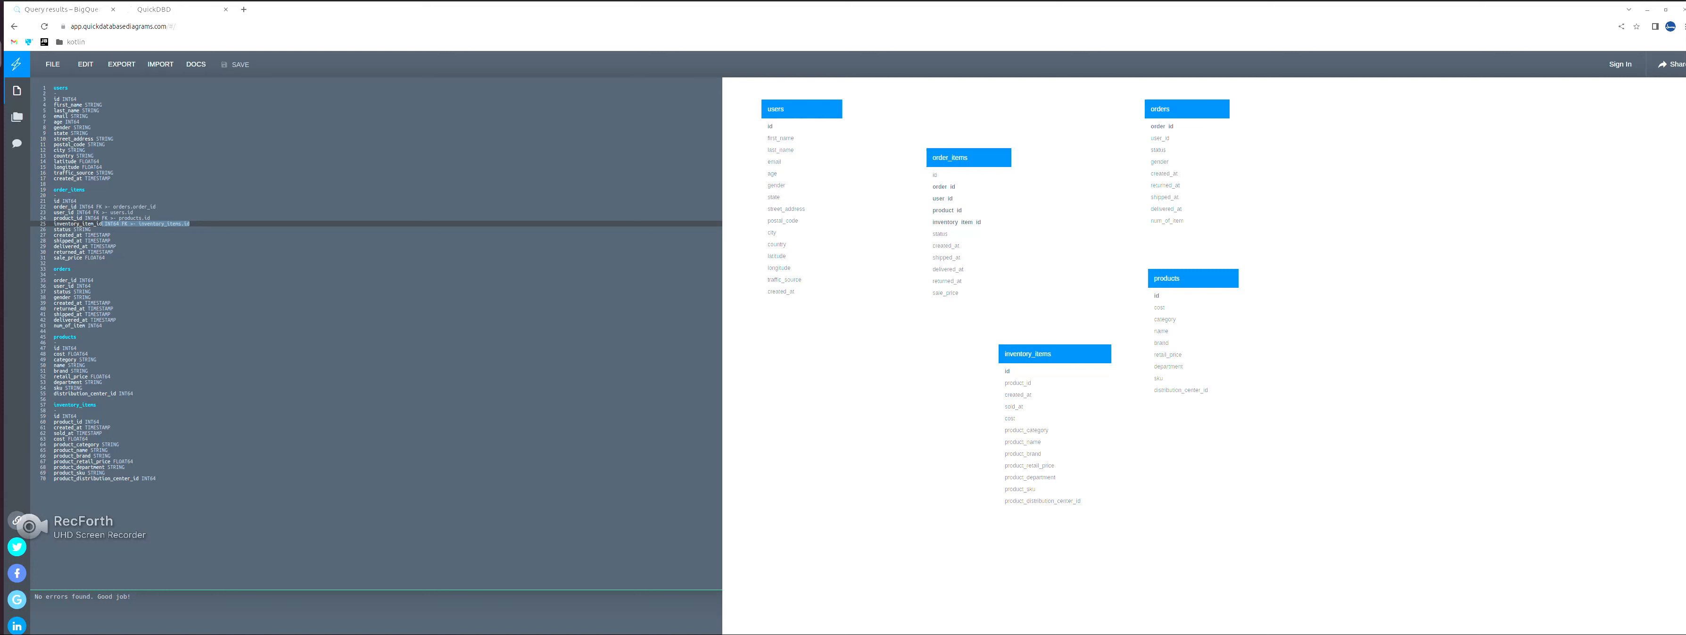
drag(1054, 353, 994, 378)
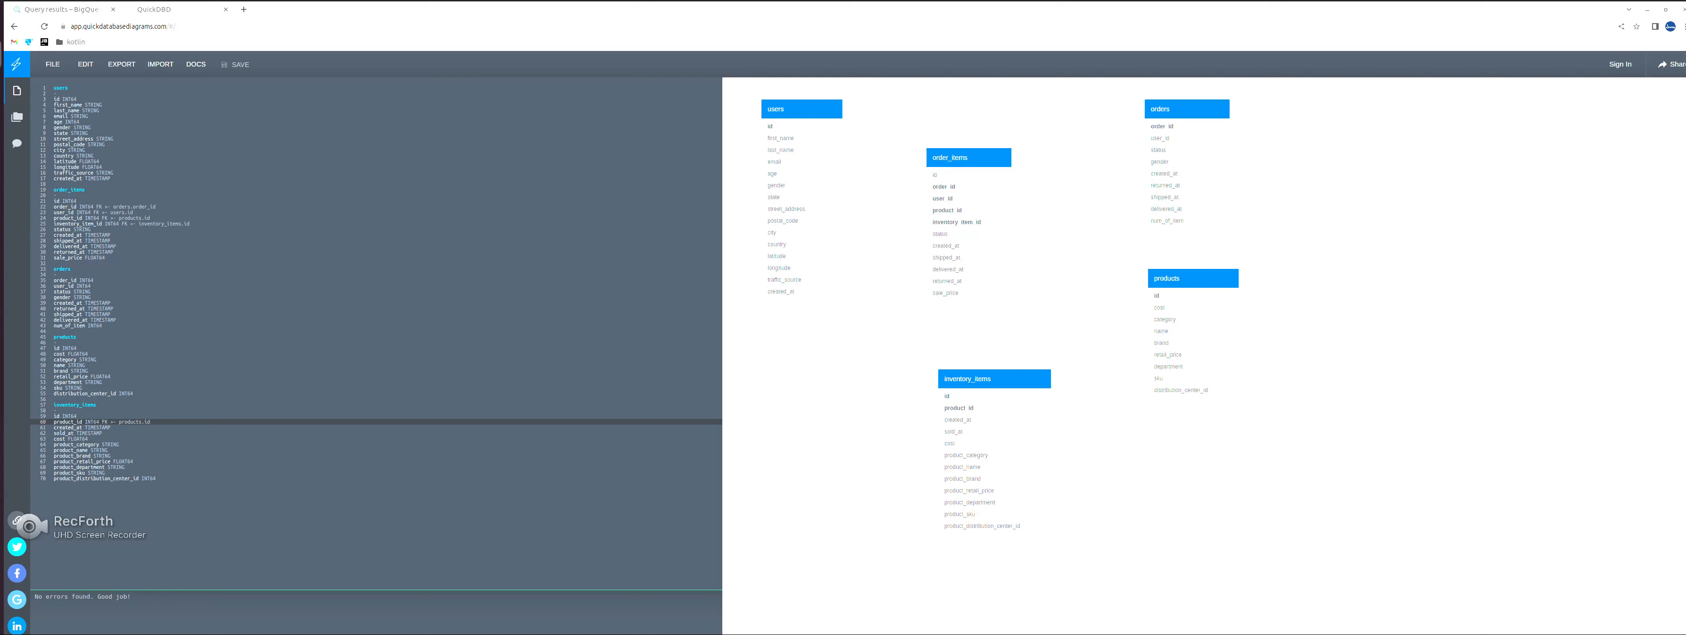
- Return to BigQuery, rerun the query that lists all dataset tables, and look through the table names
key(ctrl+Tab)
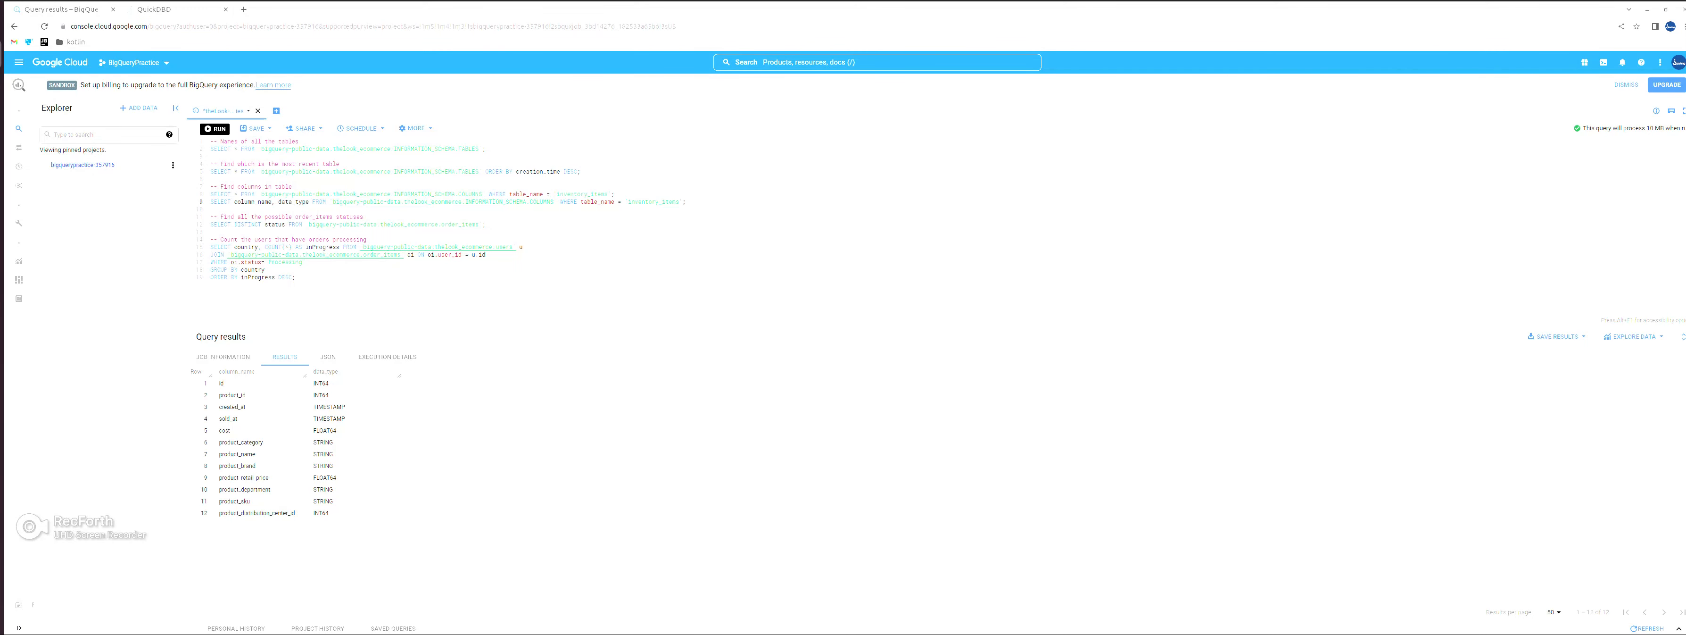
key(ctrl+Return)
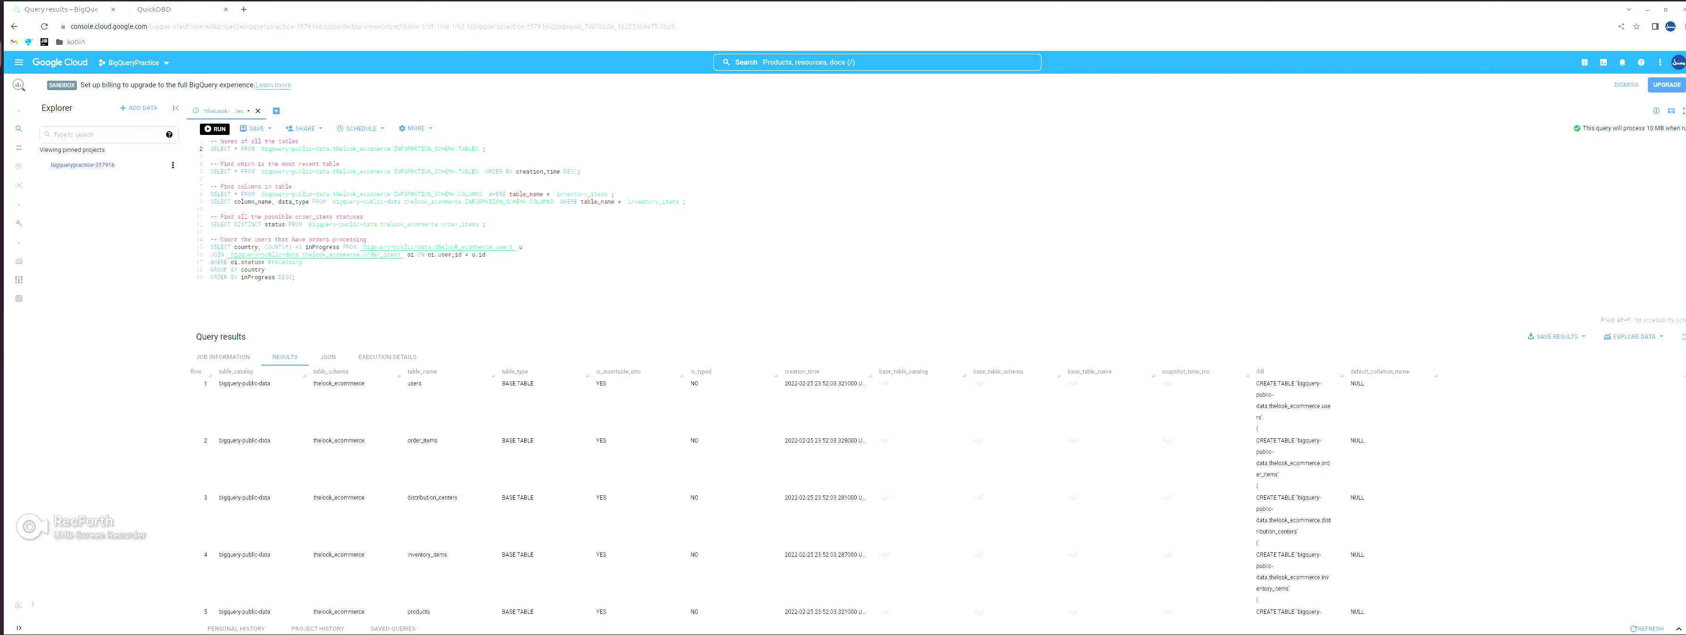
scroll(786, 497, down, 2)
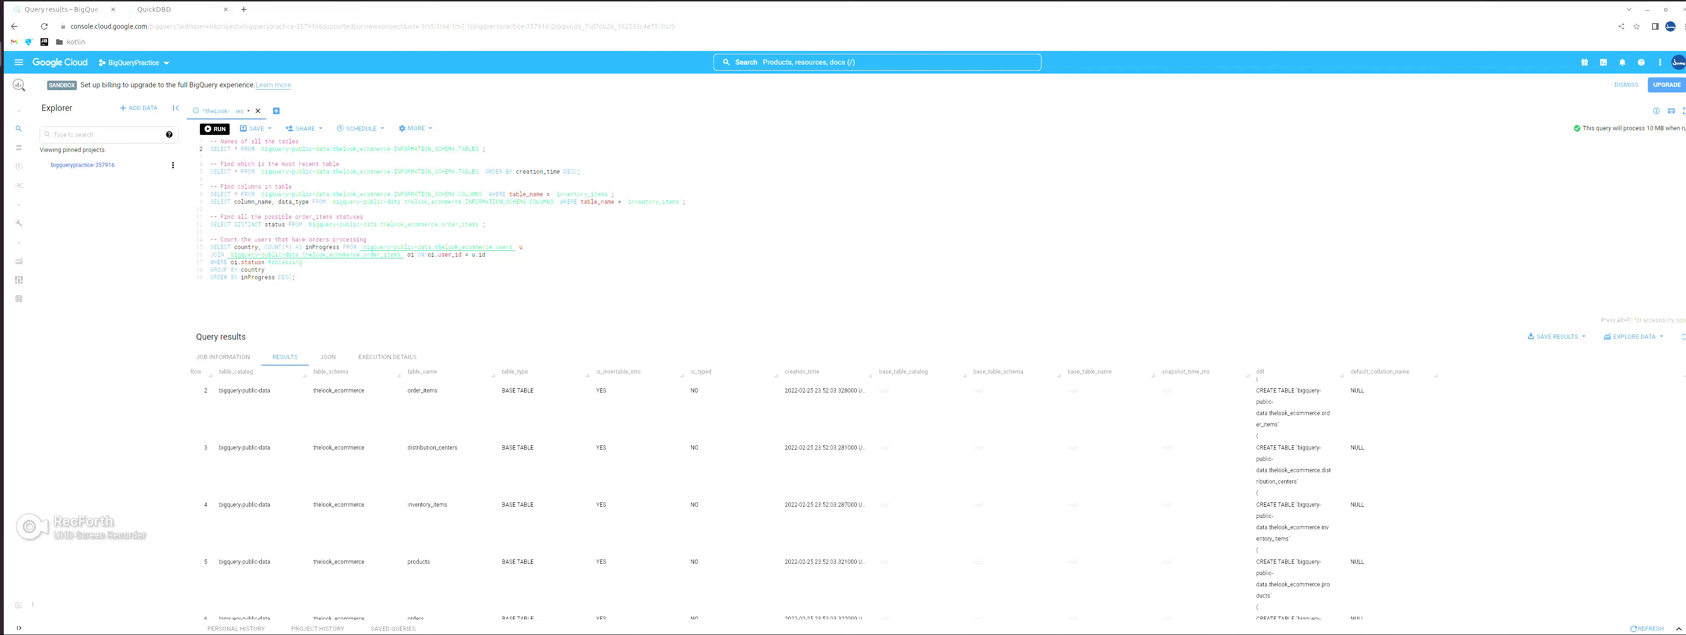
scroll(786, 497, down, 4)
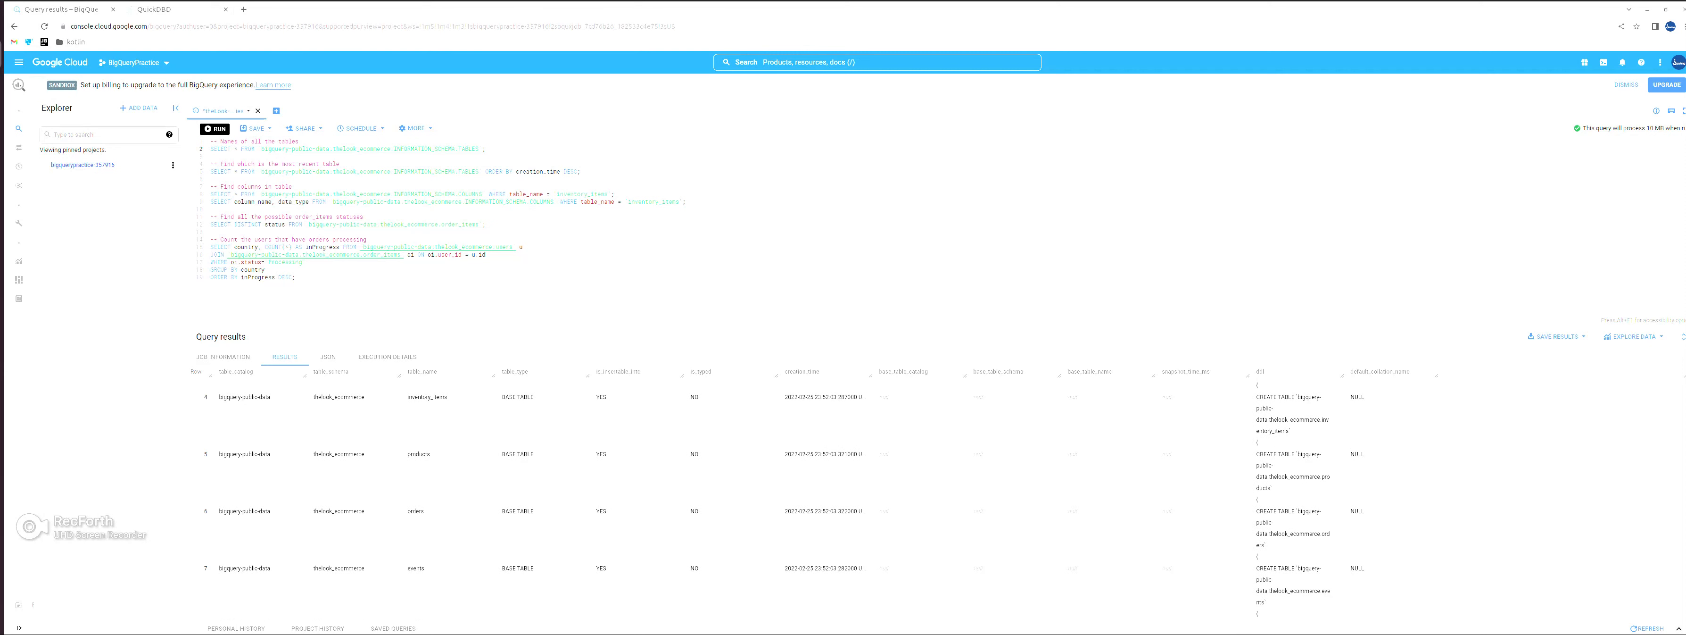
scroll(786, 497, up, 5)
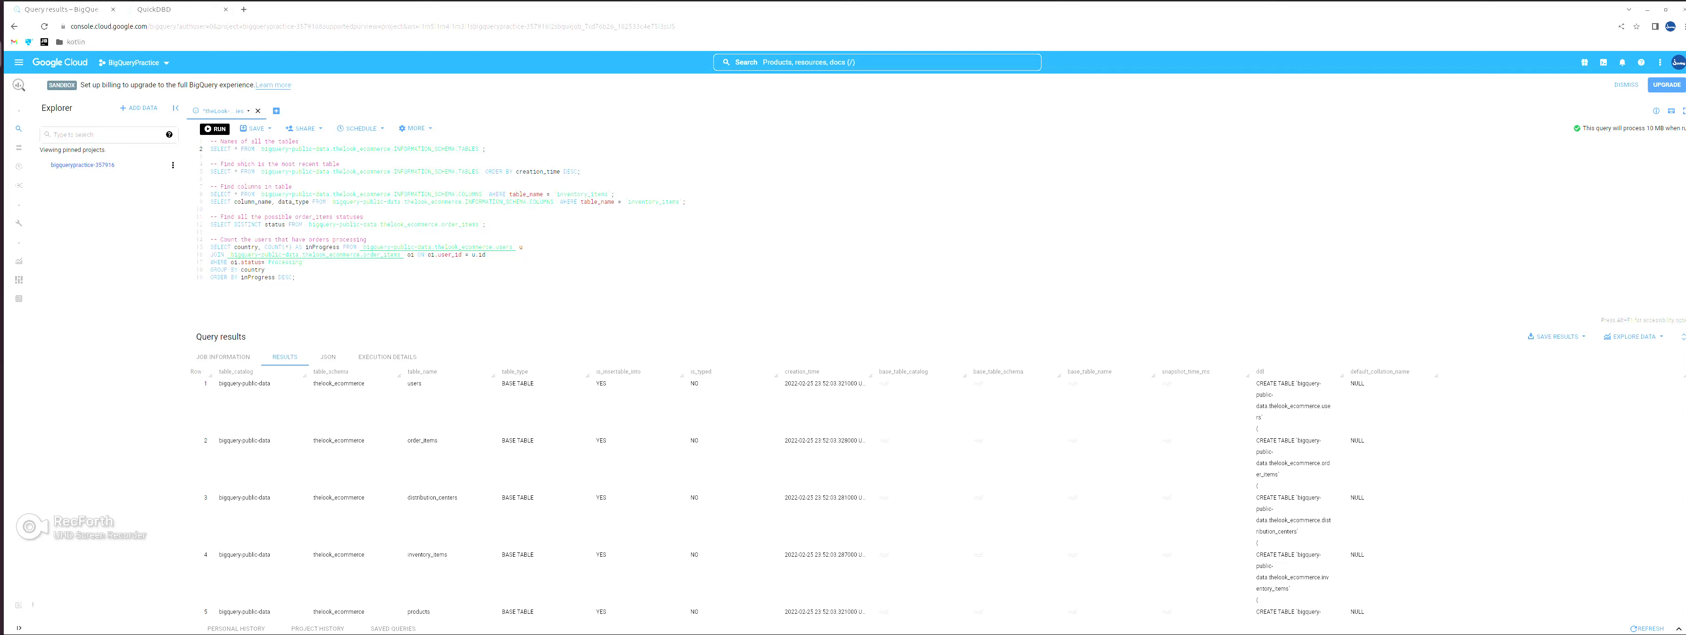
- Set the table_name filter of the column_name and data_type query to distribution_centers and run that query
double_click(432, 497)
key(ctrl+c)
click(627, 201)
key(Left)
key(ctrl+v)
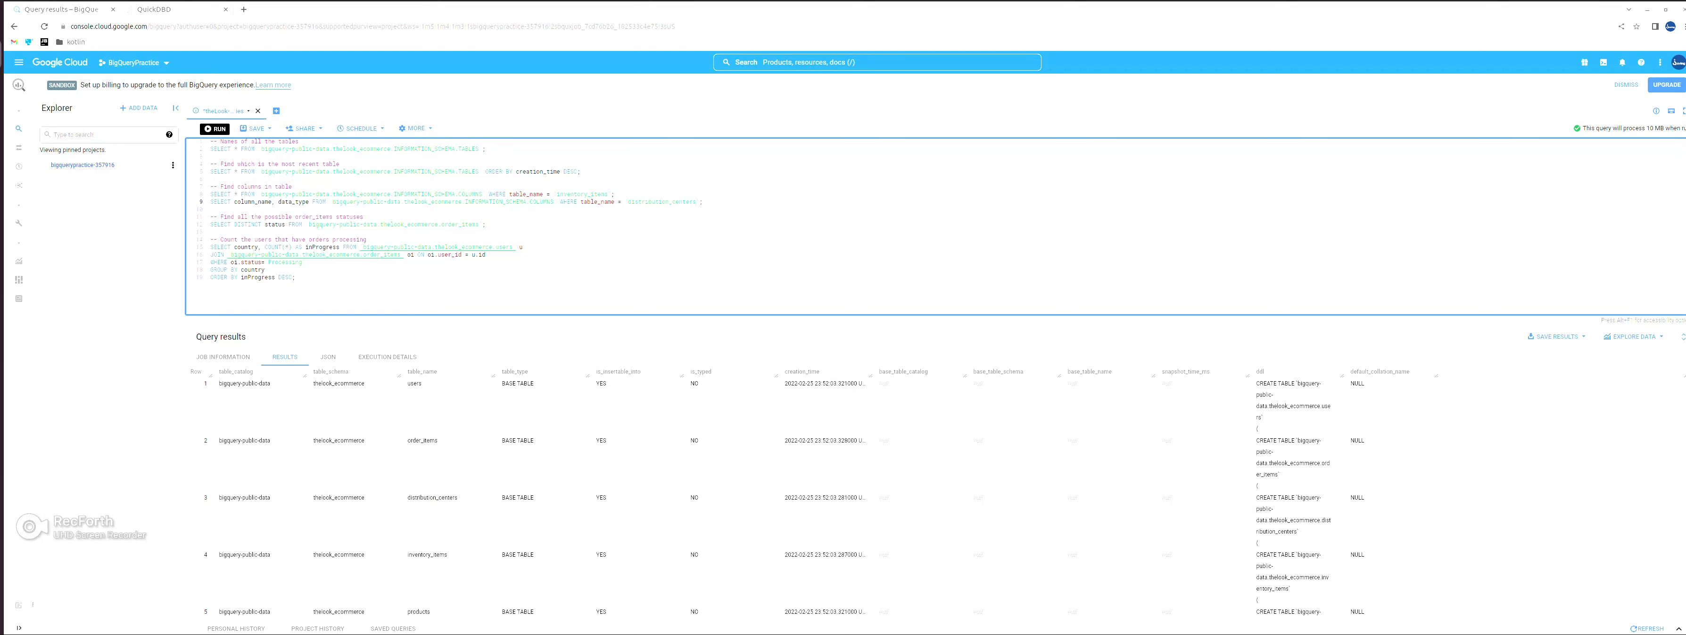
key(shift+End)
key(ctrl+Return)
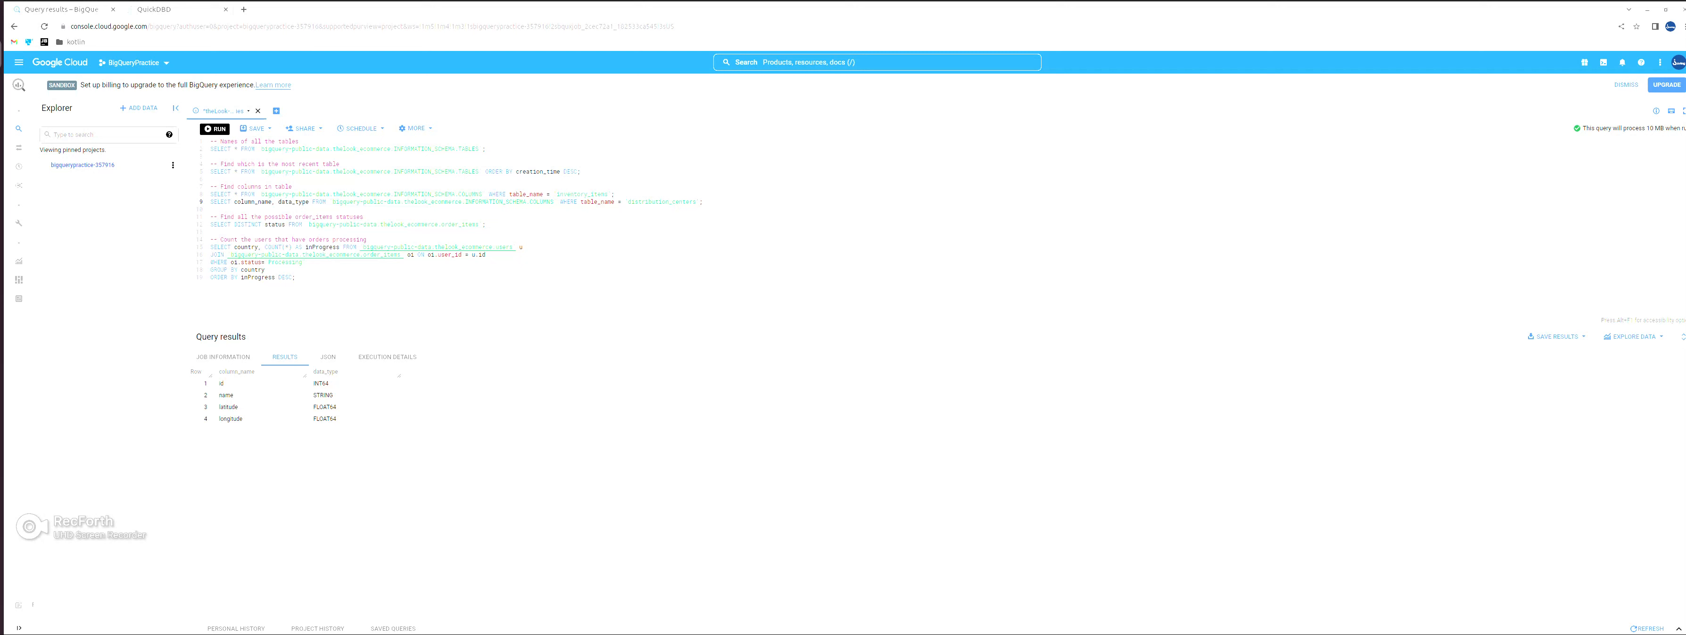
- Copy the distribution_centers query results to the clipboard and switch to the QuickDBD diagram
click(1558, 336)
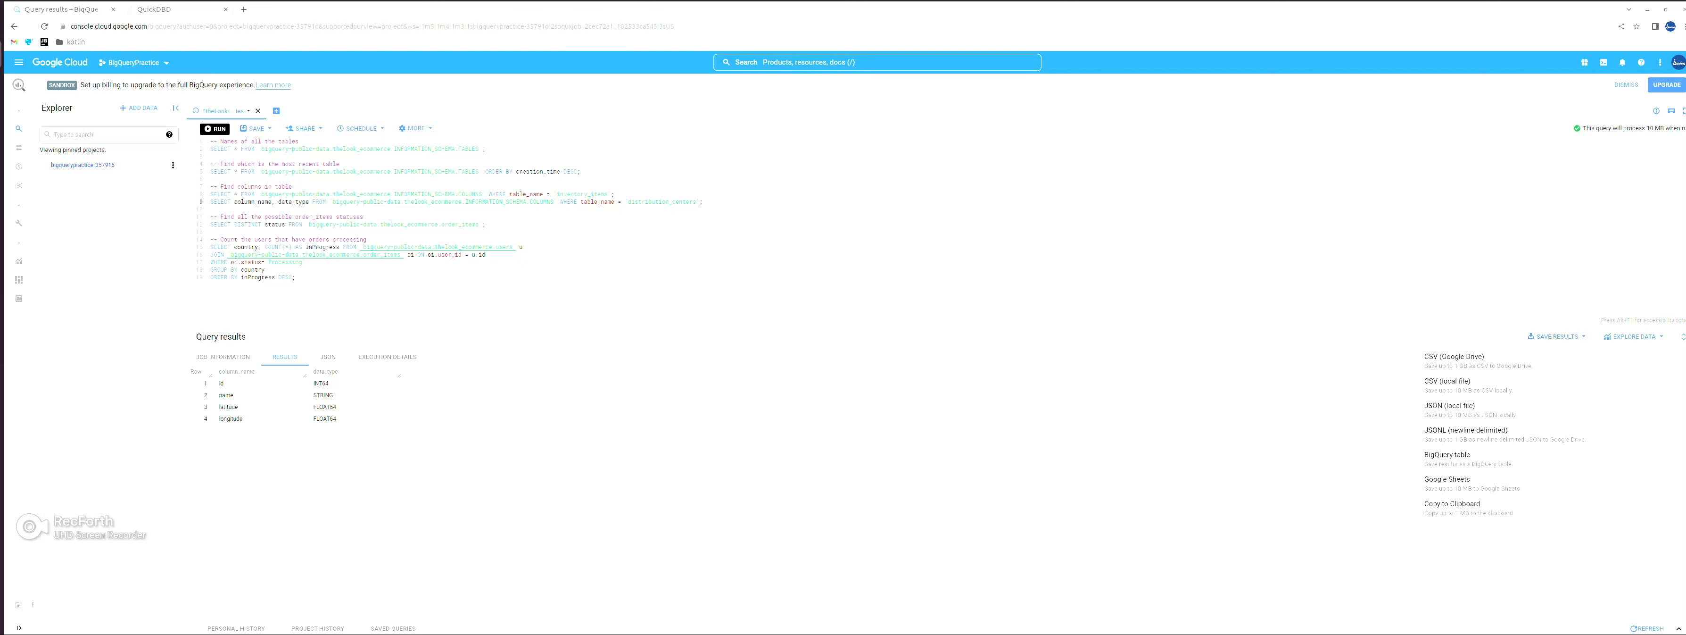
click(1452, 505)
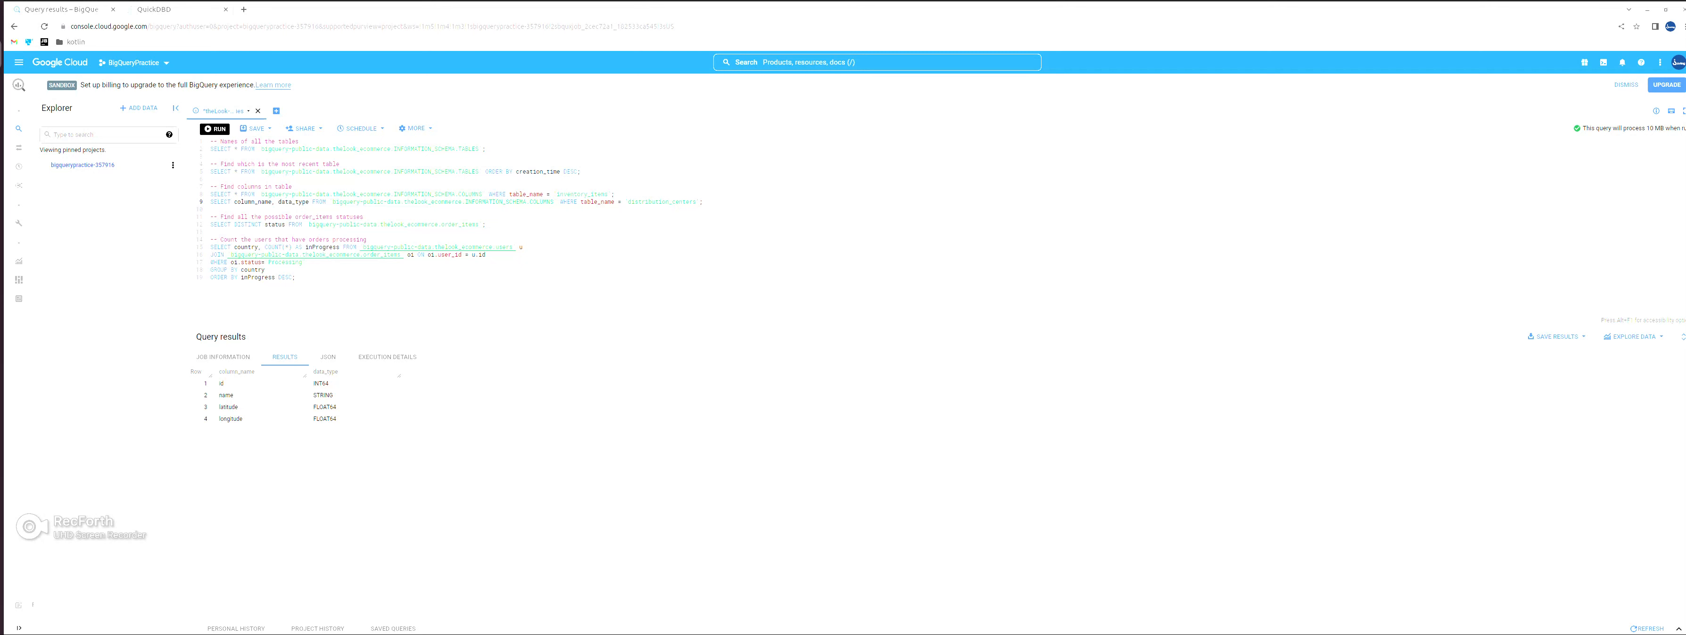
key(ctrl+Tab)
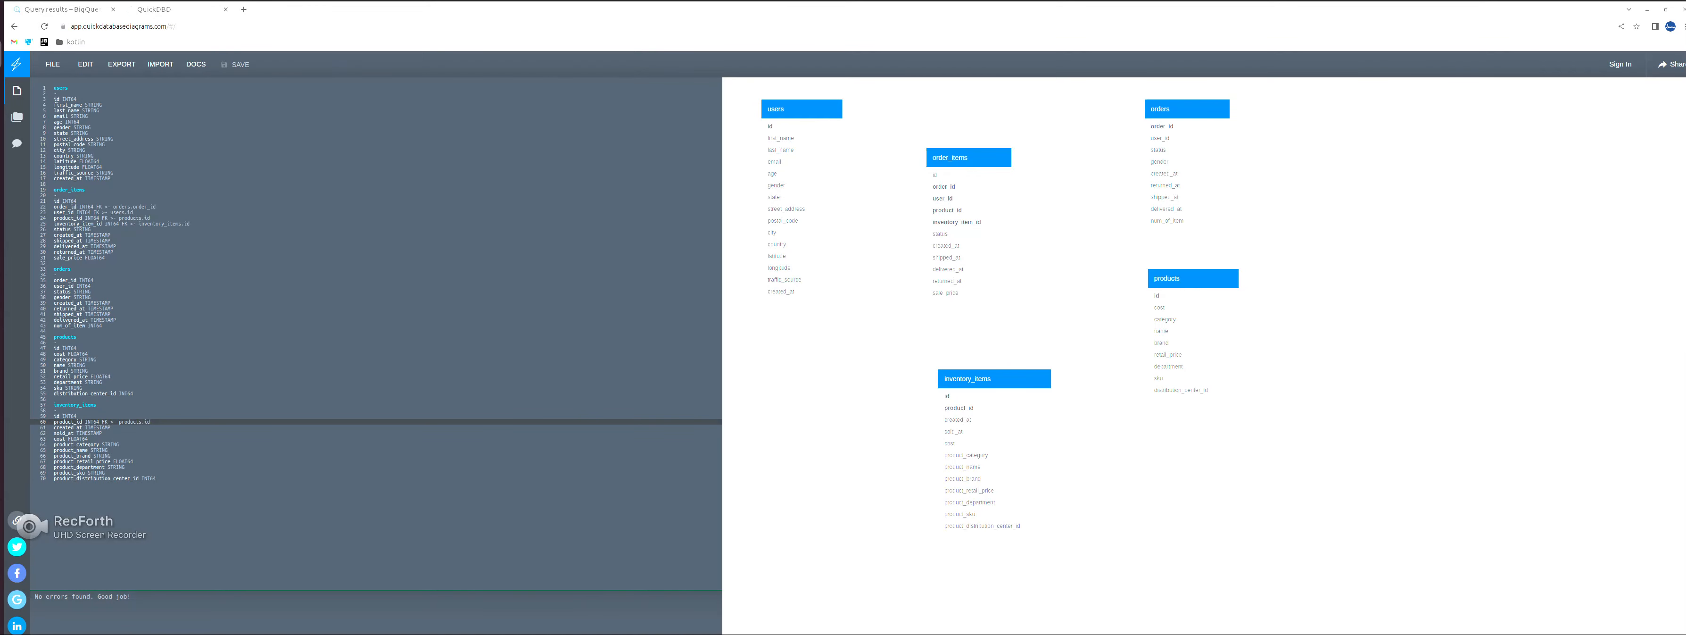
- Add a distribution_centers table after inventory_items in the diagram code and paste the copied column names and data types under it
click(157, 478)
key(Return)
key(Return)
text(dis)
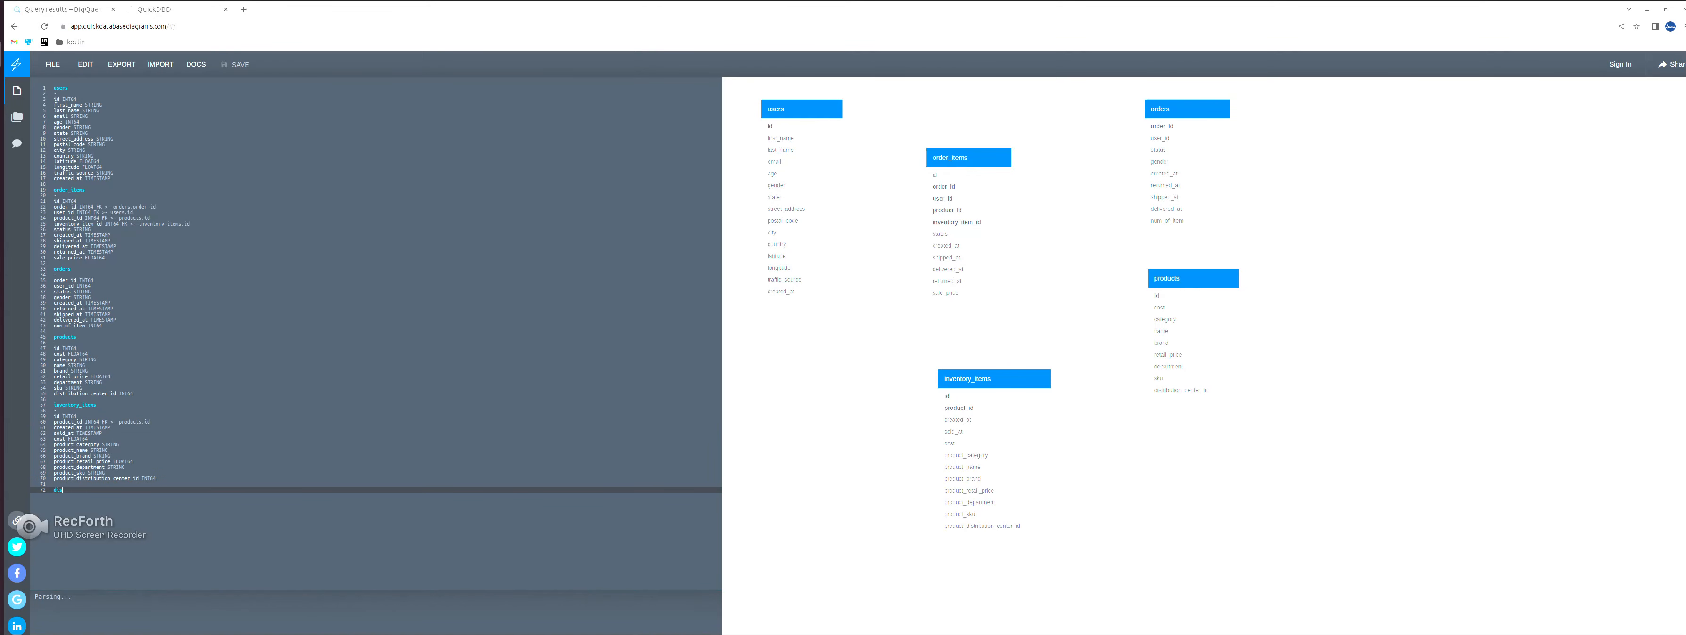
text(tribution_centers)
key(Return)
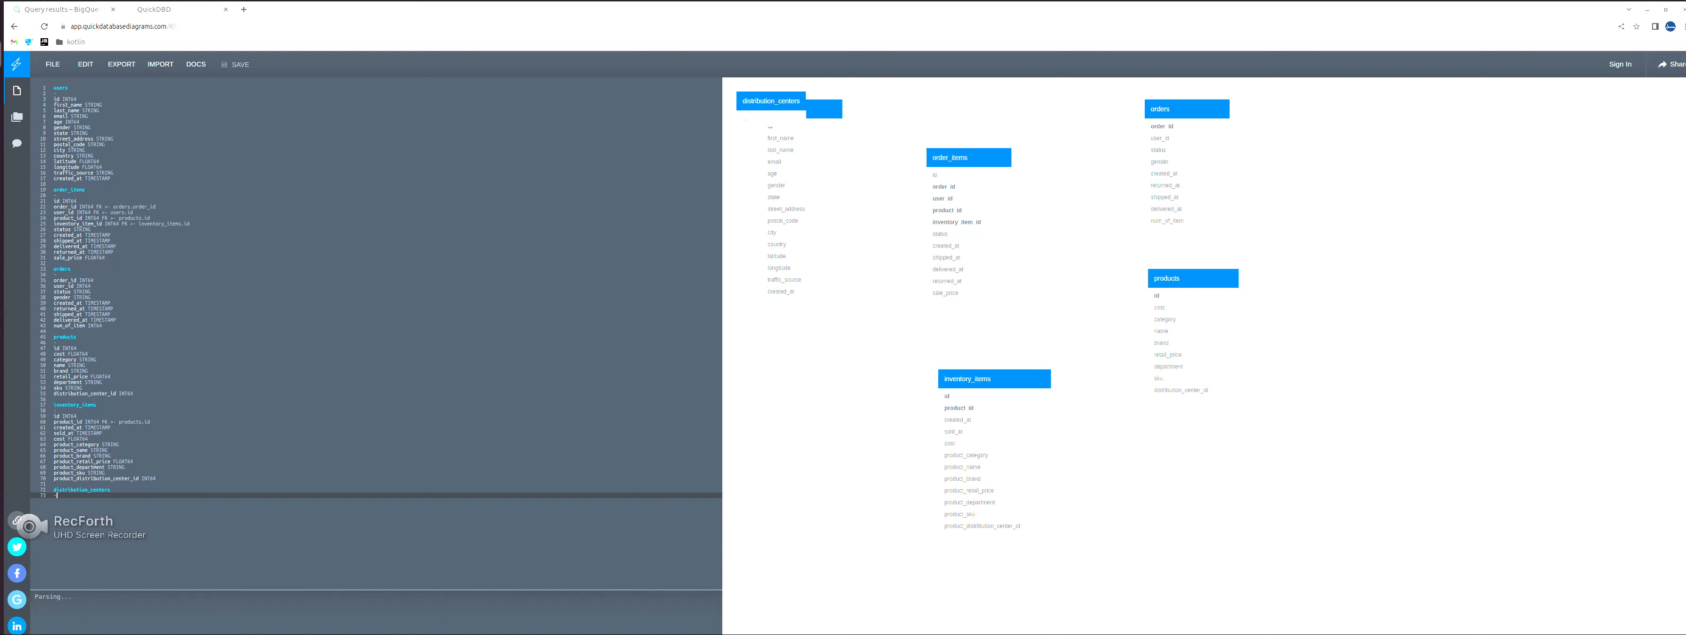
key(ctrl+v)
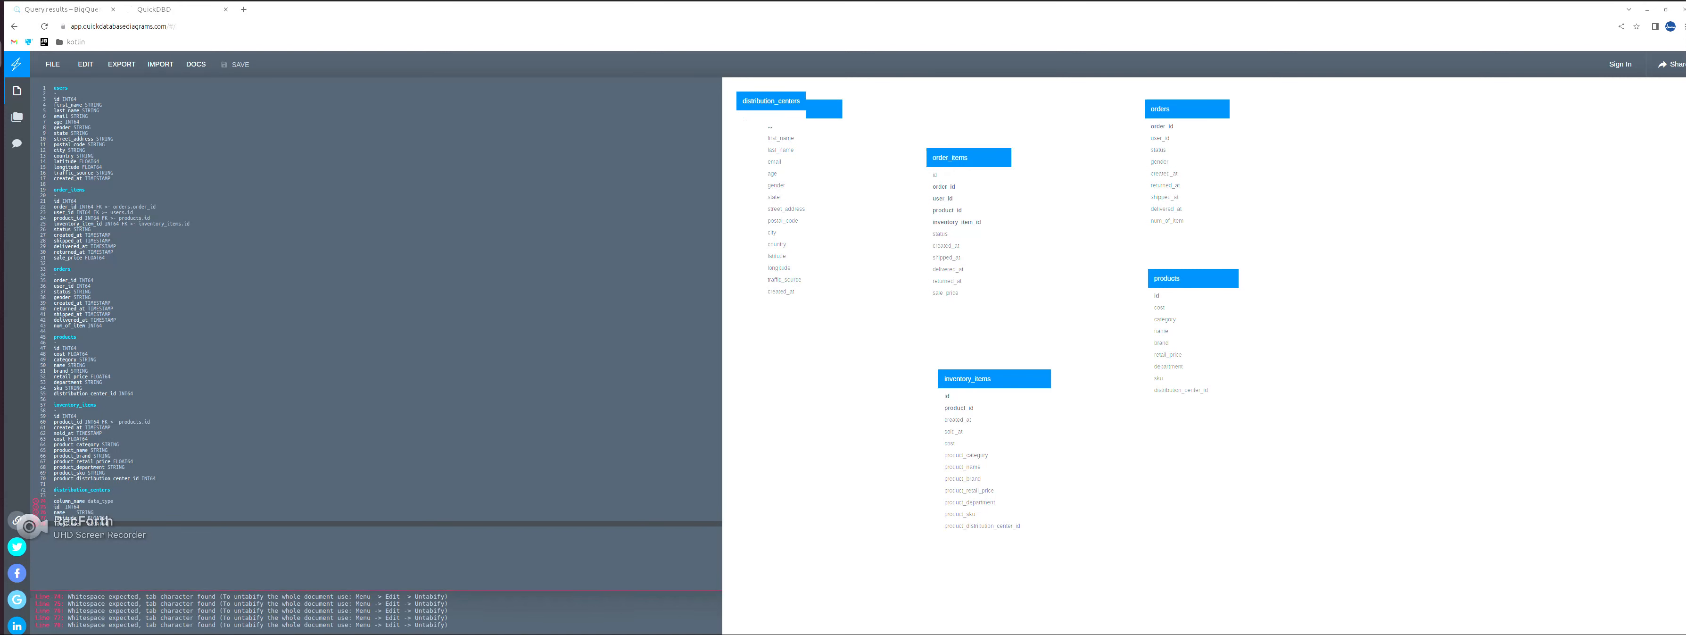
- Delete the pasted column_name data_type header line from distribution_centers and untabify the whole document
click(114, 501)
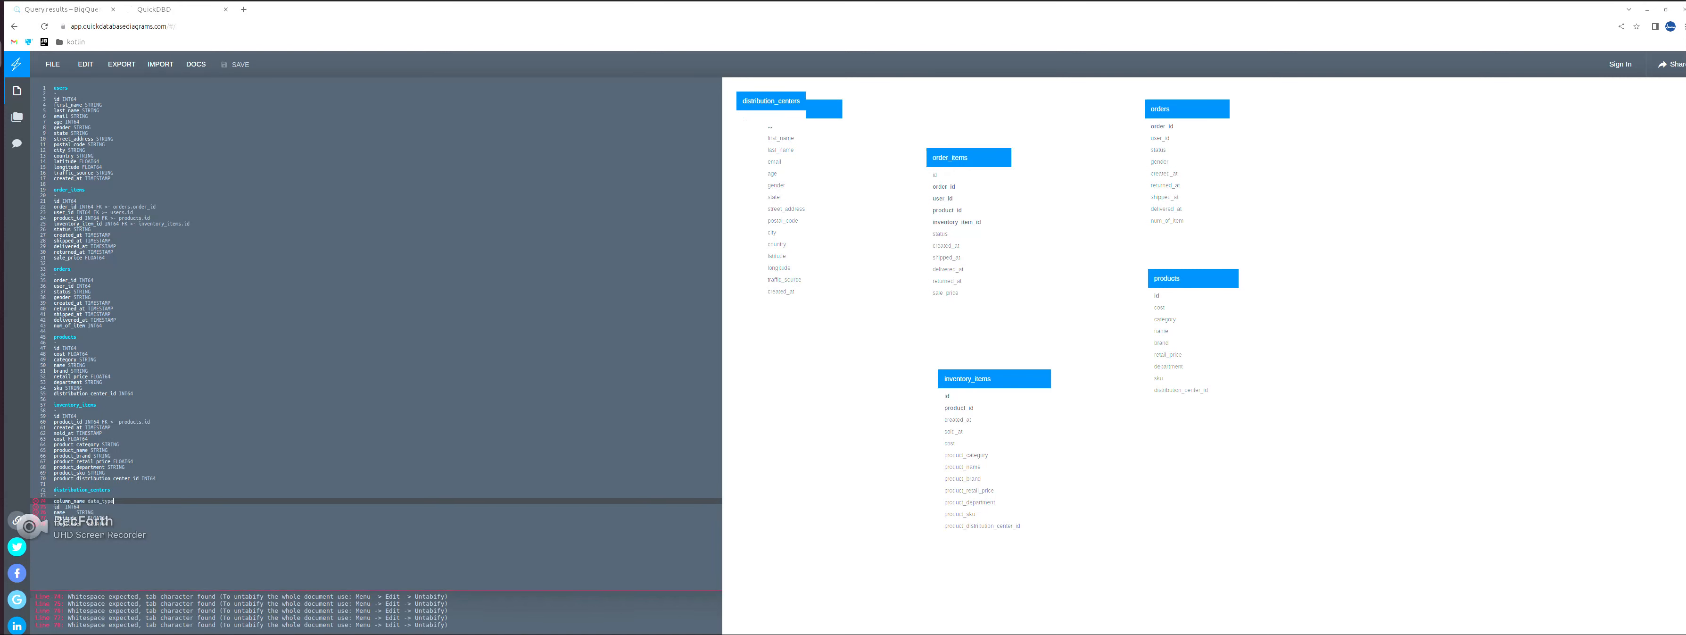
key(shift+Home)
key(BackSpace)
key(BackSpace)
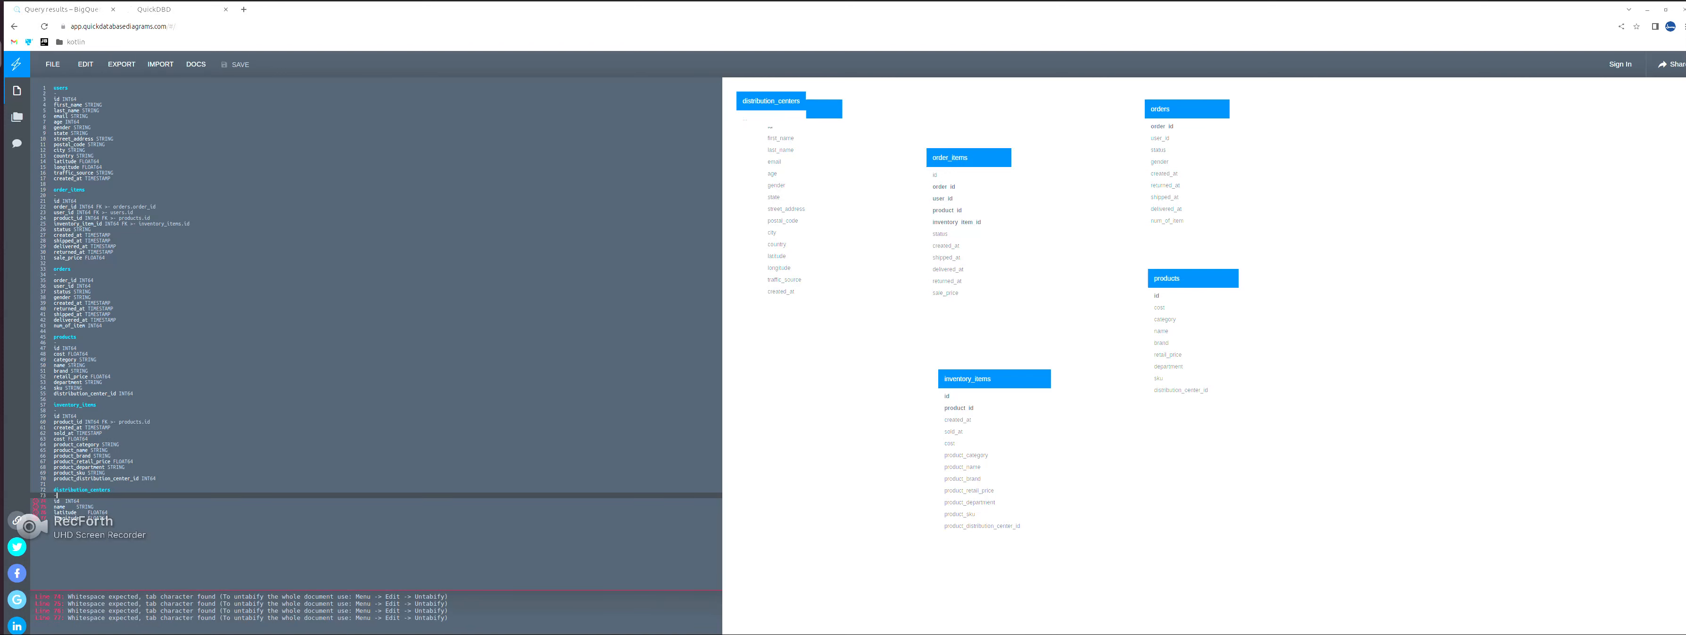
click(84, 65)
click(124, 208)
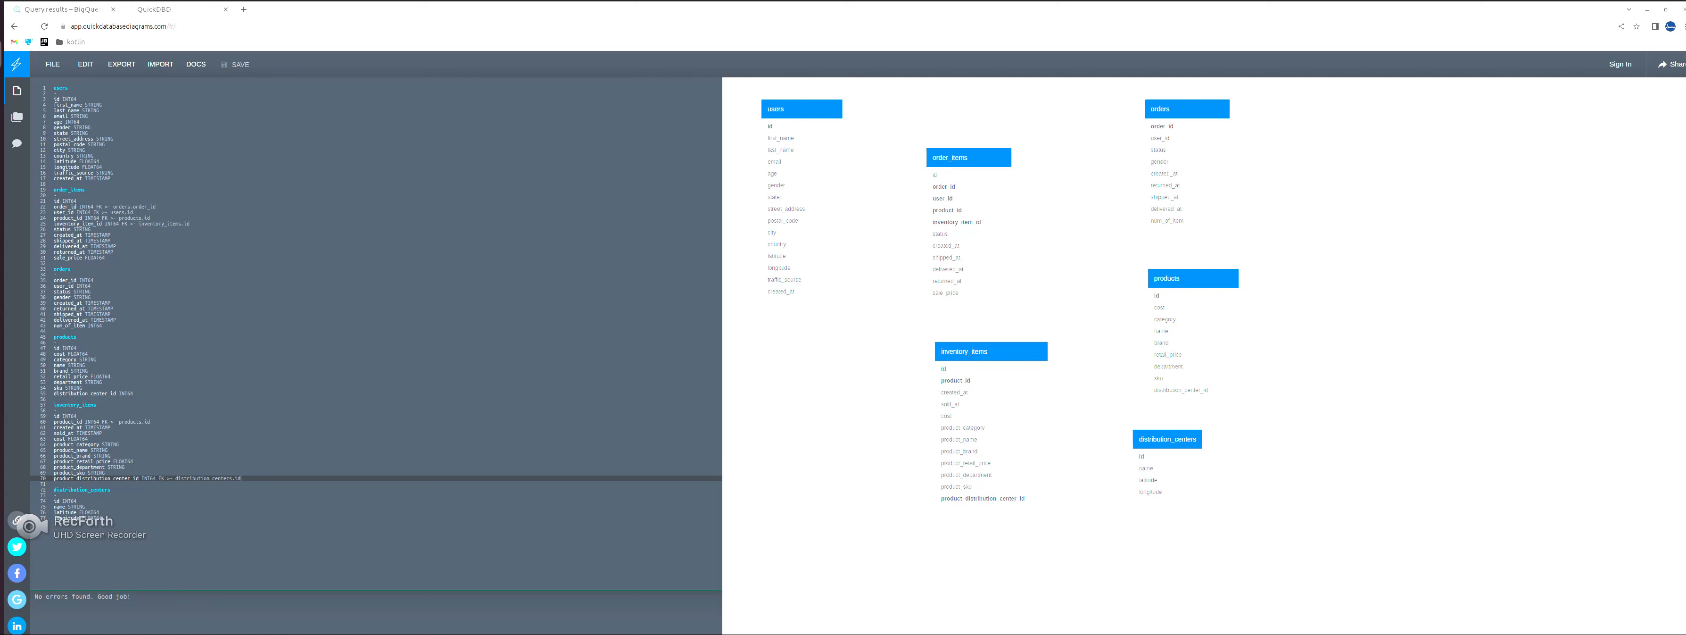
- Switch to BigQuery, run the query counting users with processing orders per country, and check it against the QuickDBD diagram
key(ctrl+Tab)
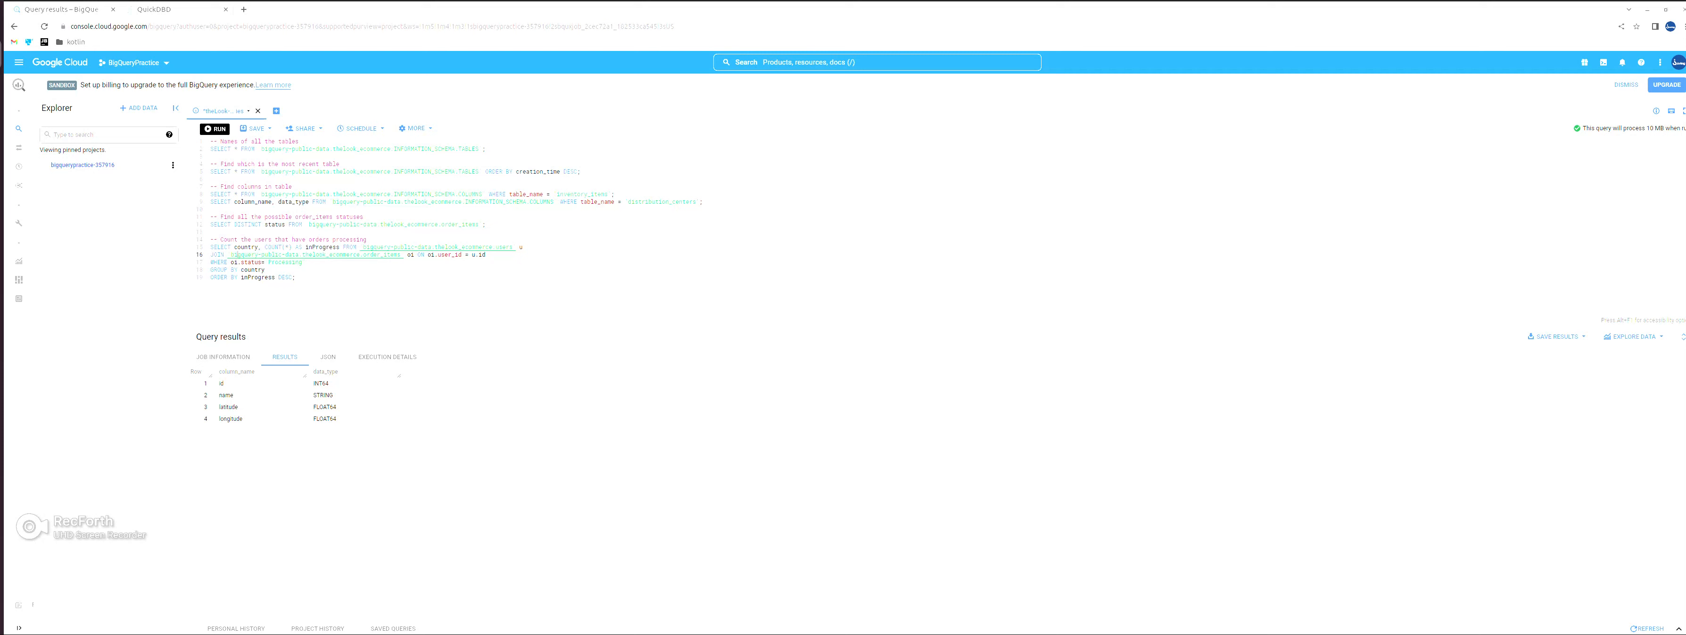
key(ctrl+Return)
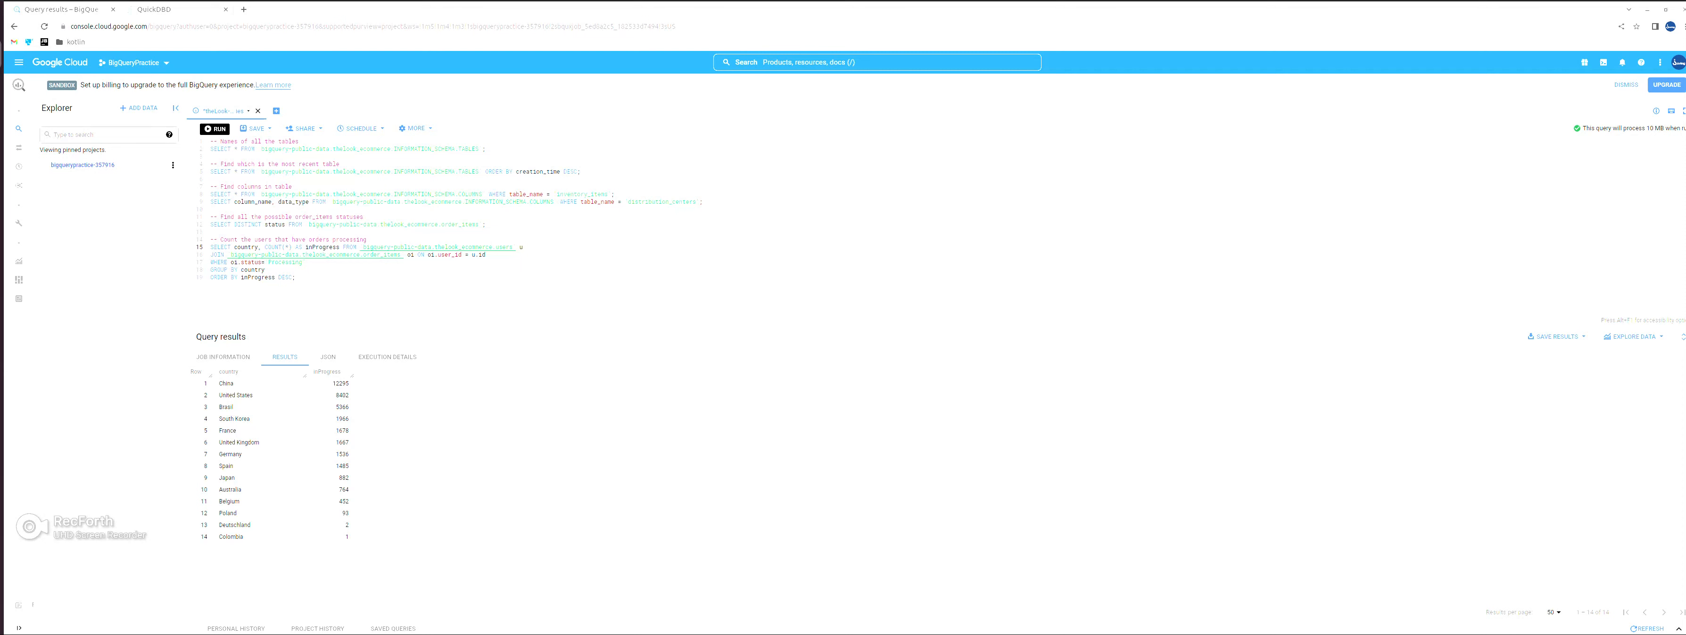
key(ctrl+Tab)
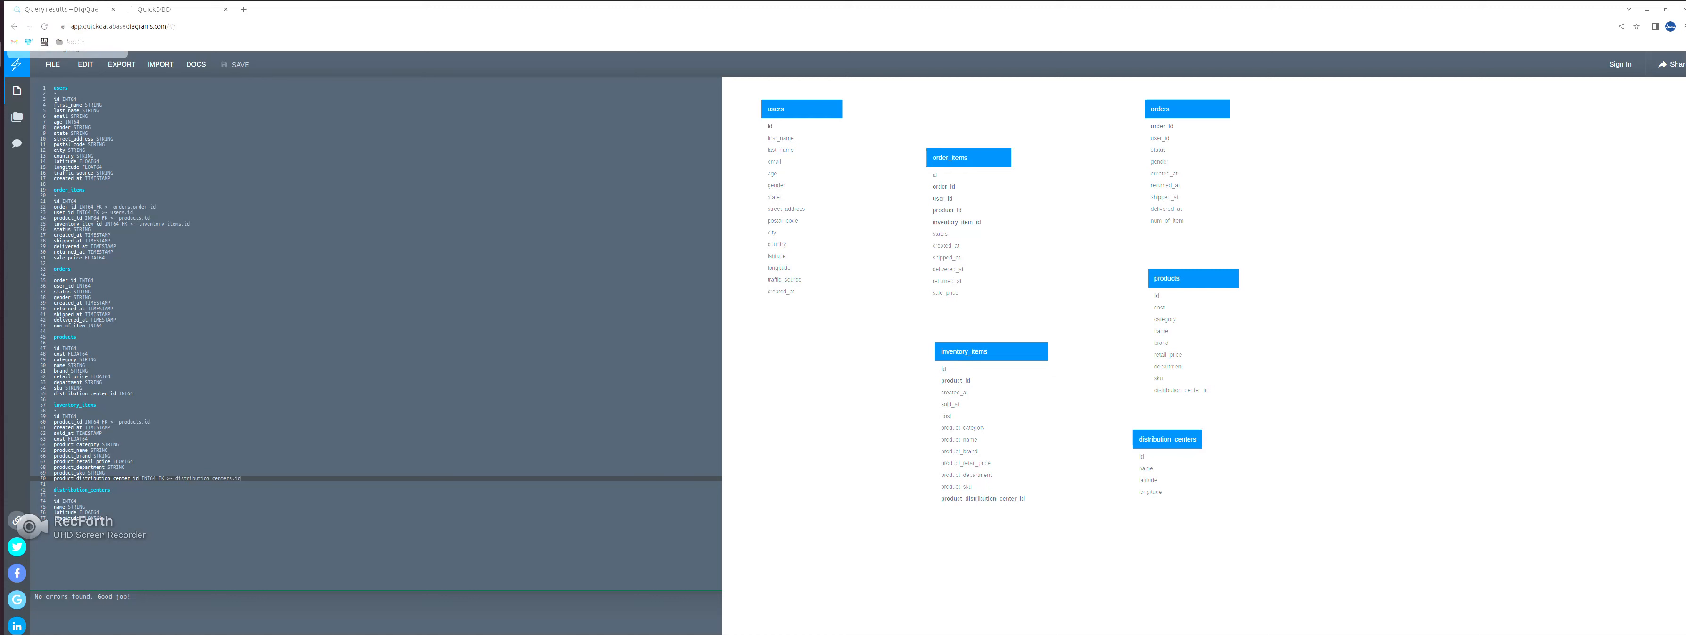
click(62, 9)
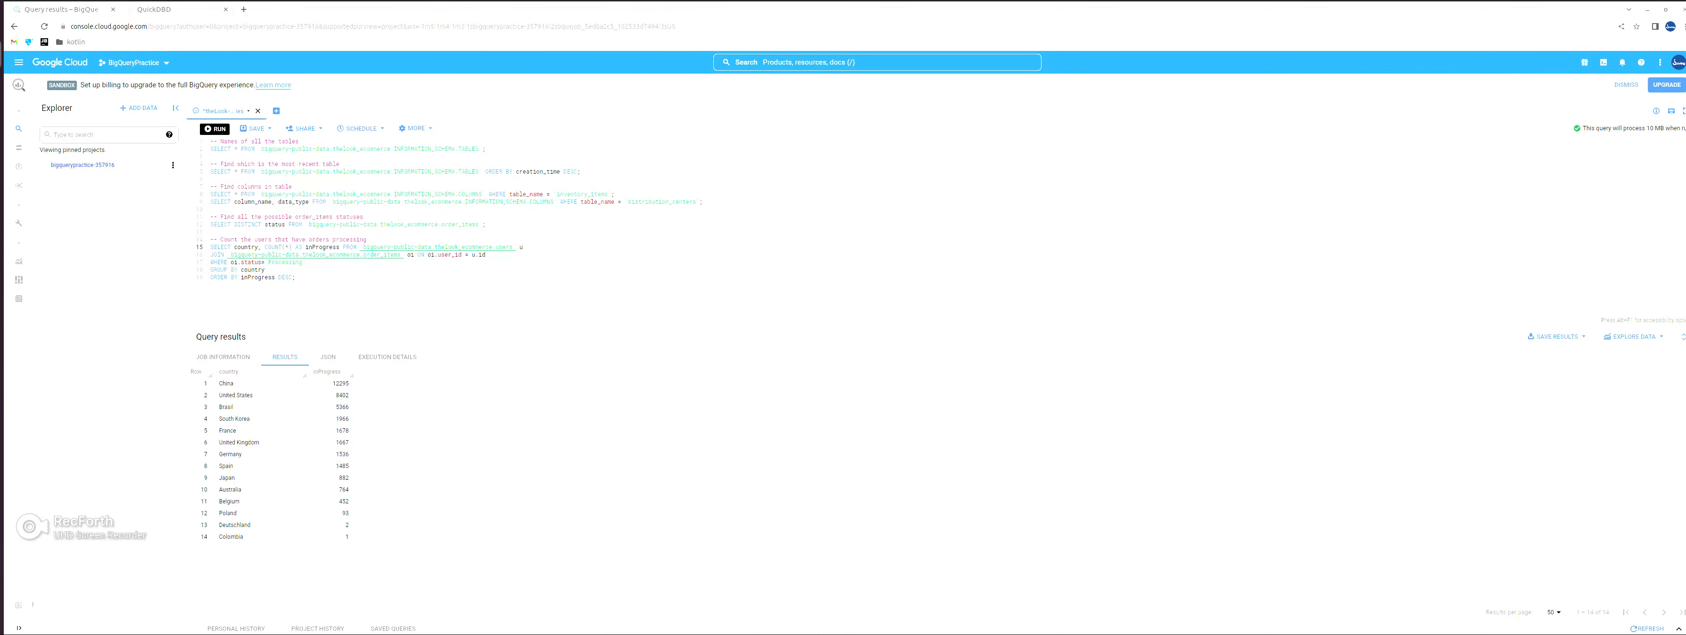